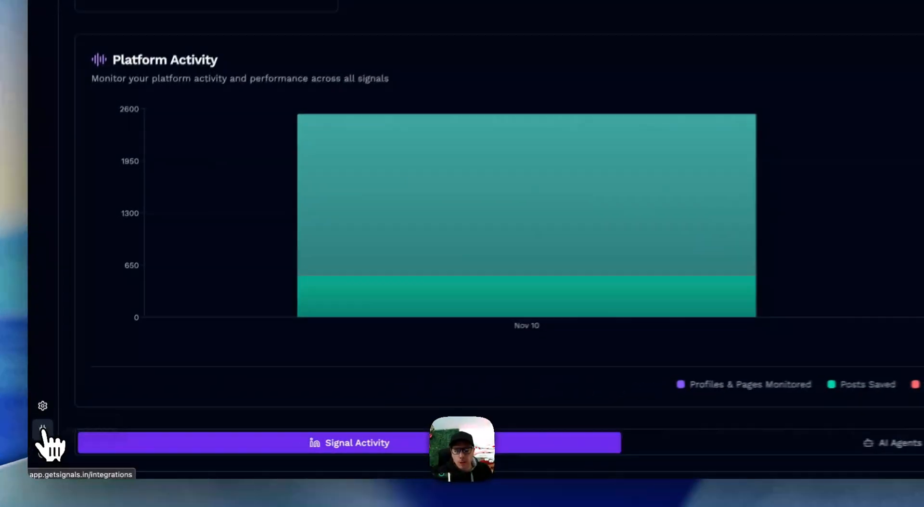
# Open the management panel of the Smartlead.ai integration from the Integrations page
pyautogui.click(35, 453)
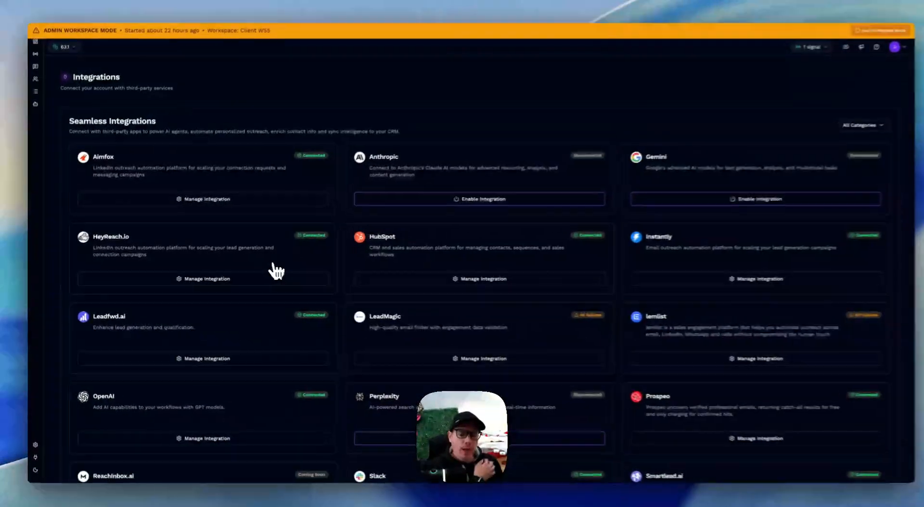
pyautogui.scroll(-3, 299, 266)
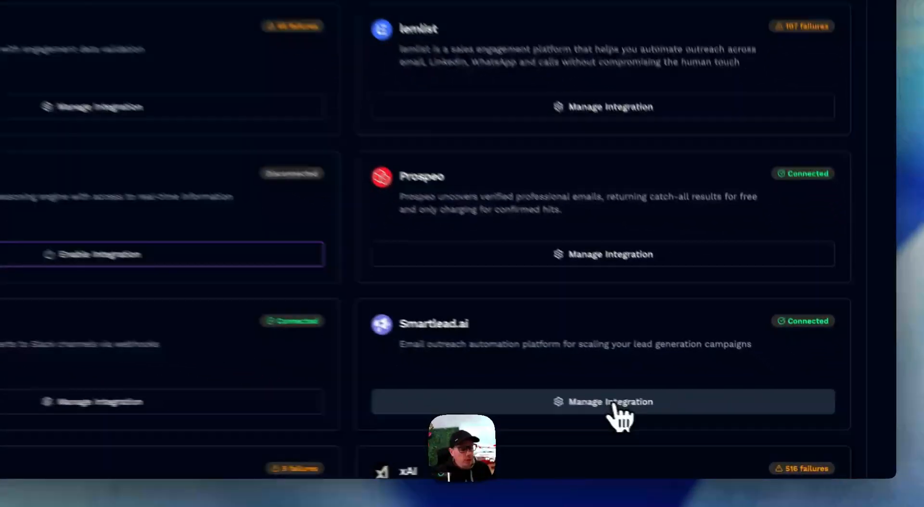
pyautogui.click(746, 439)
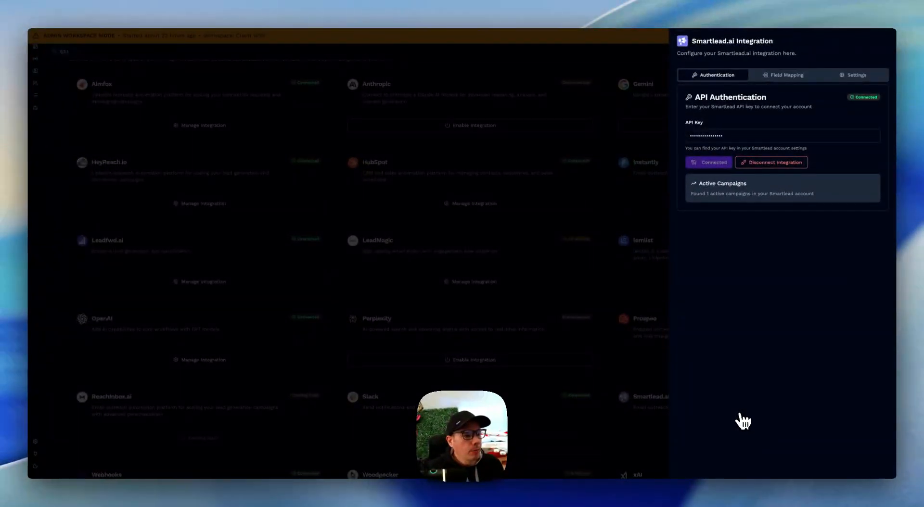
# Examine the Smartlead.ai API authentication section, including the API key field, the connection status and the active campaigns note
pyautogui.moveTo(806, 148); pyautogui.dragTo(752, 149)
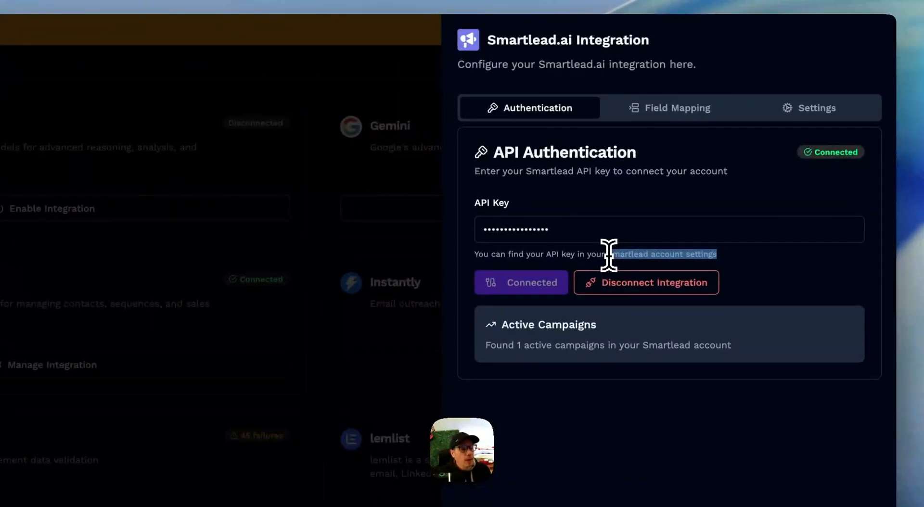
pyautogui.moveTo(608, 255); pyautogui.dragTo(720, 256)
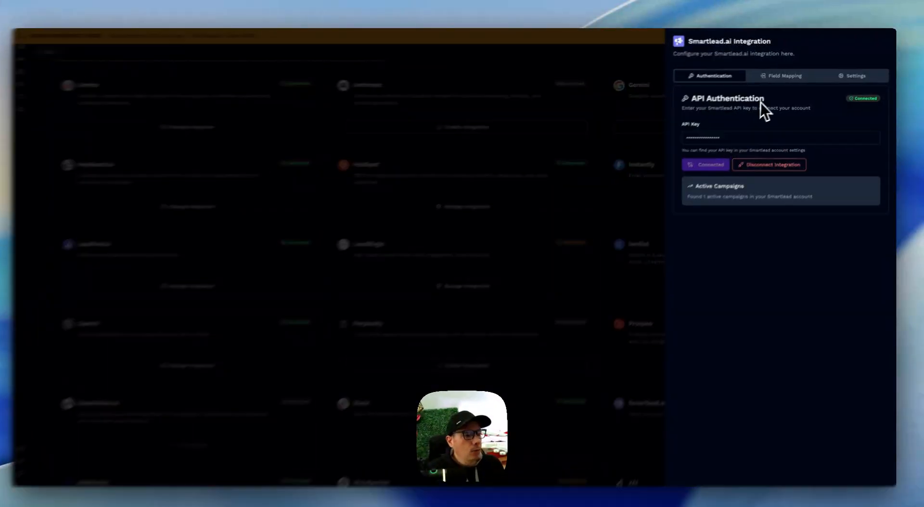
pyautogui.tripleClick(709, 98)
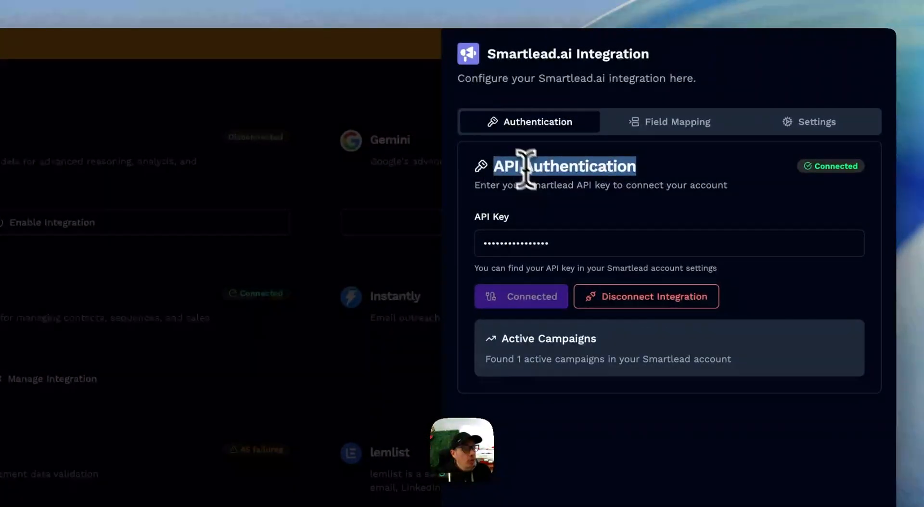
pyautogui.click(526, 170)
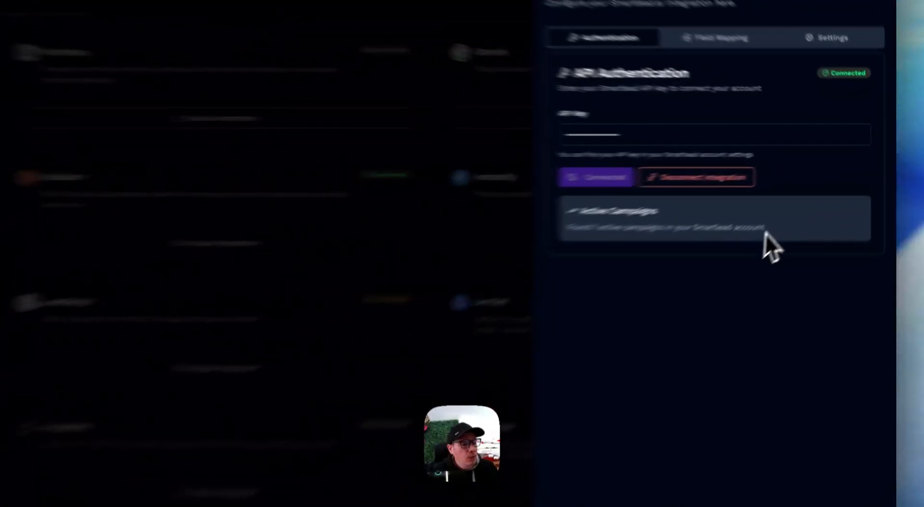
pyautogui.tripleClick(692, 196)
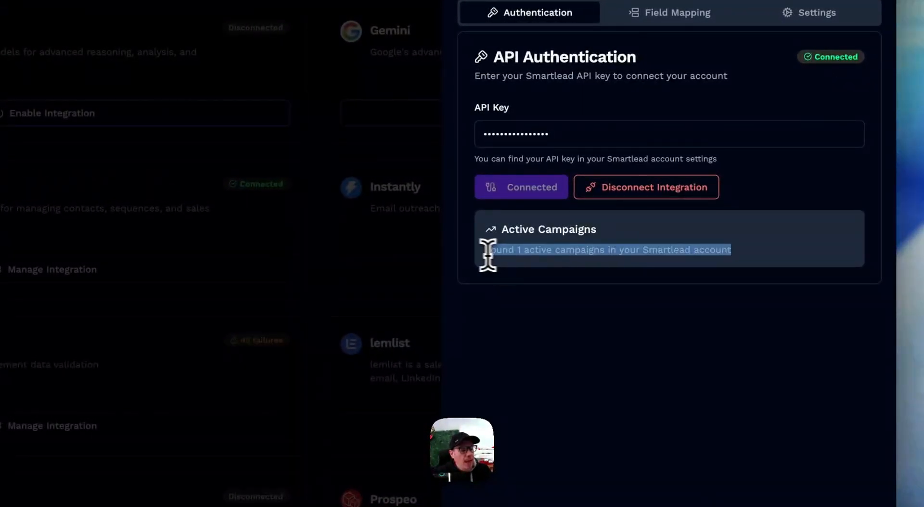
pyautogui.click(535, 250)
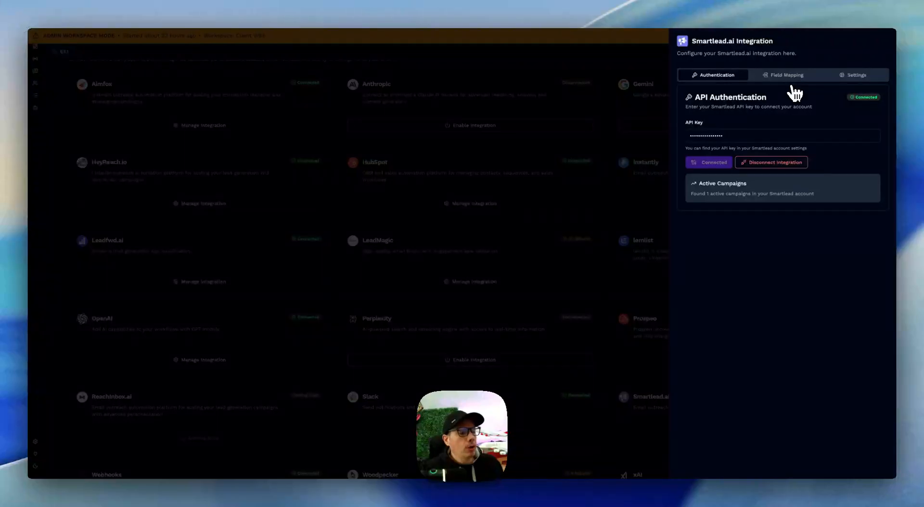
# Show the Smartlead.ai field mapping and examine the automatically mapped core fields
pyautogui.click(780, 76)
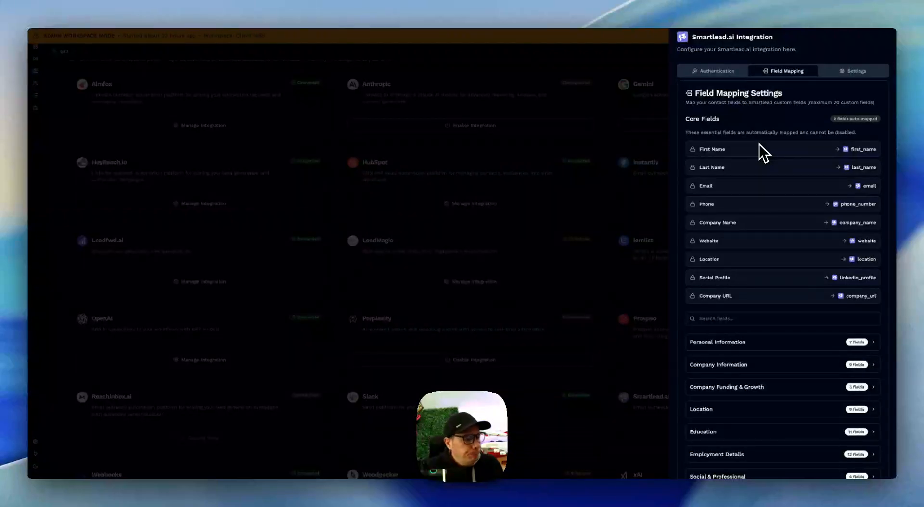
pyautogui.scroll(-2, 767, 146)
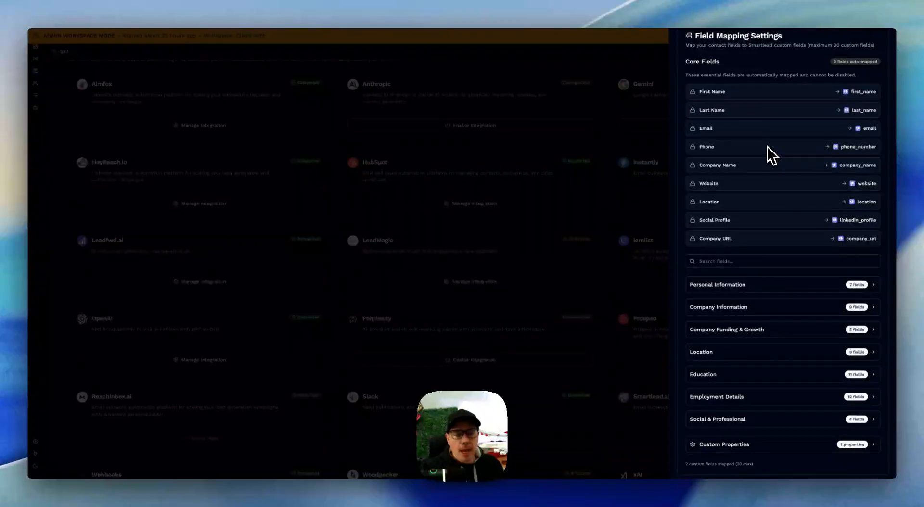
pyautogui.scroll(1, 767, 146)
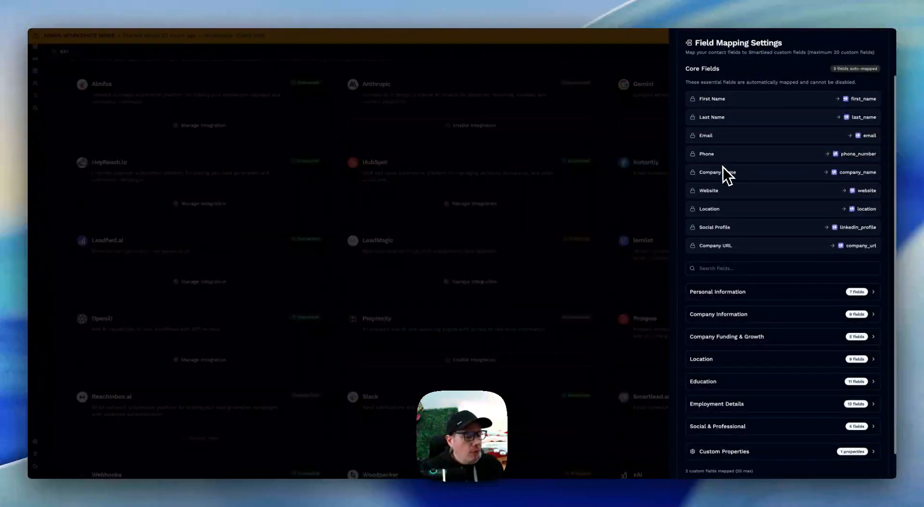
pyautogui.moveTo(739, 246); pyautogui.dragTo(701, 102)
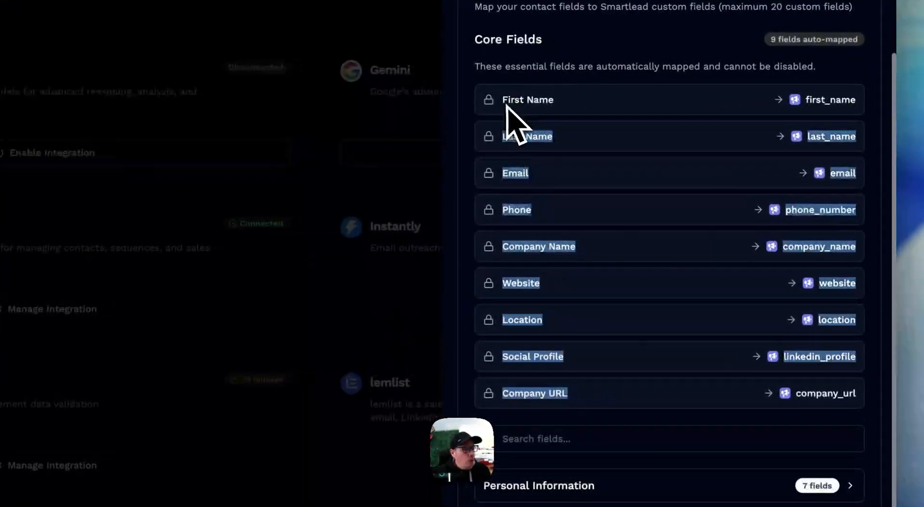
pyautogui.click(505, 100)
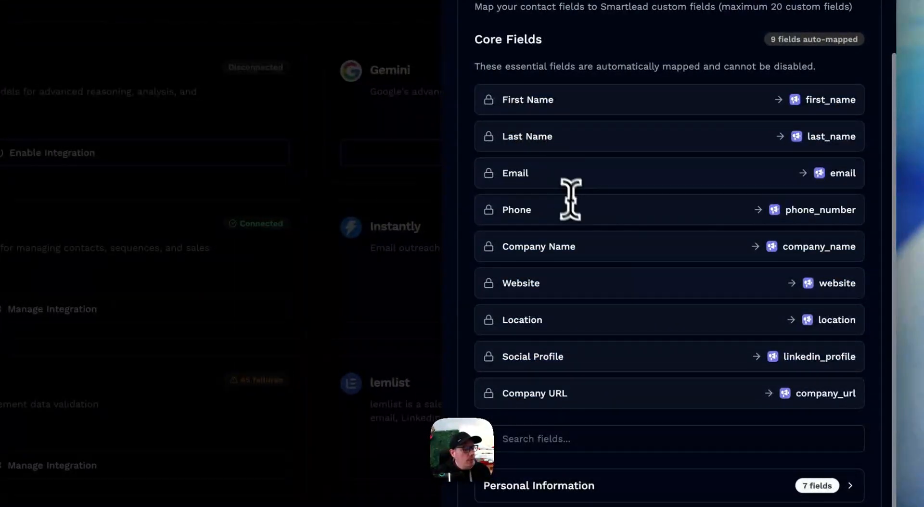
# Expand the Personal Information fields and examine the Bio Summary mapping and the remaining field groups
pyautogui.scroll(-1, 579, 212)
pyautogui.click(619, 433)
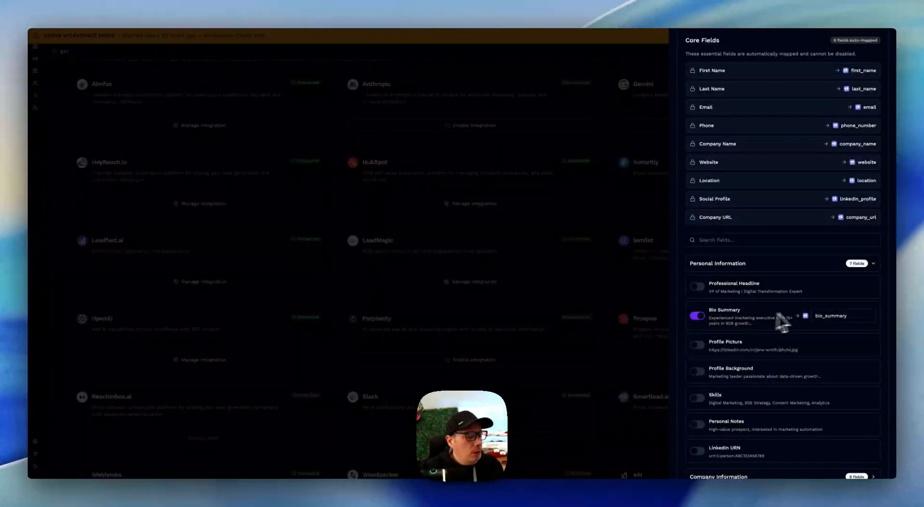
pyautogui.click(814, 317)
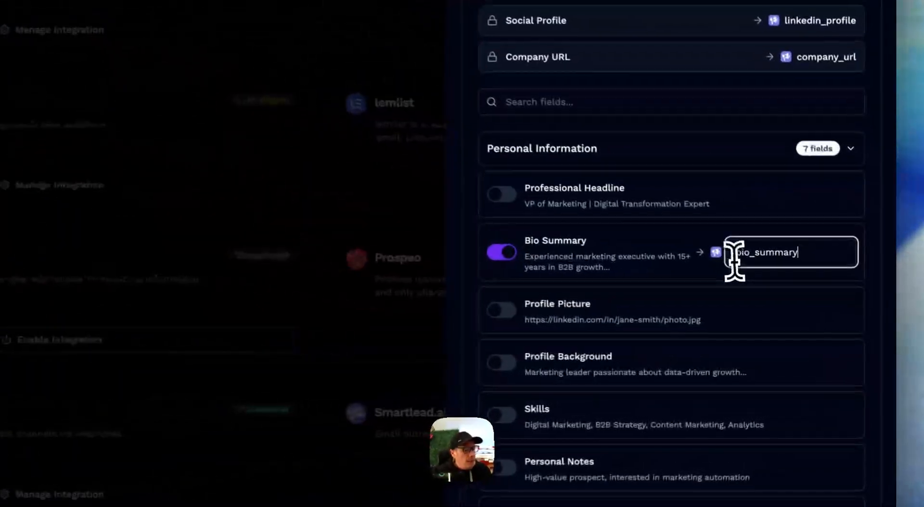
pyautogui.doubleClick(734, 253)
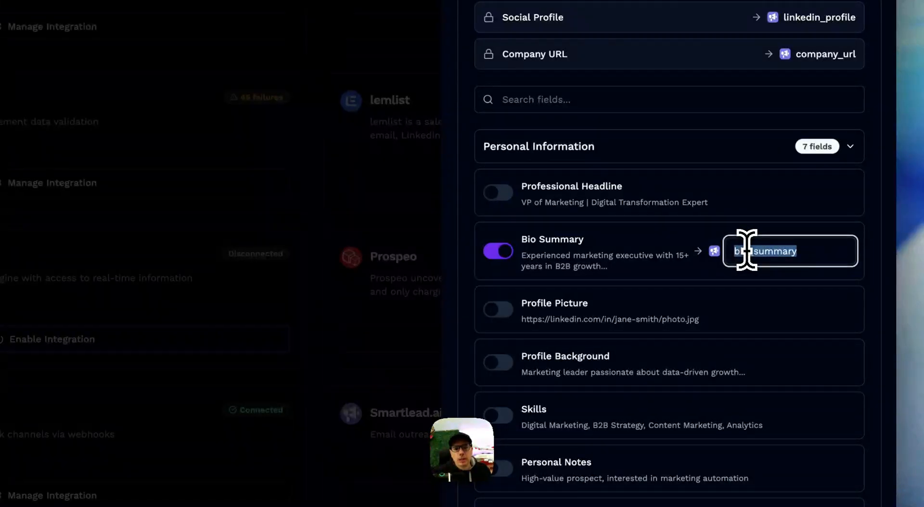
pyautogui.scroll(-2, 799, 326)
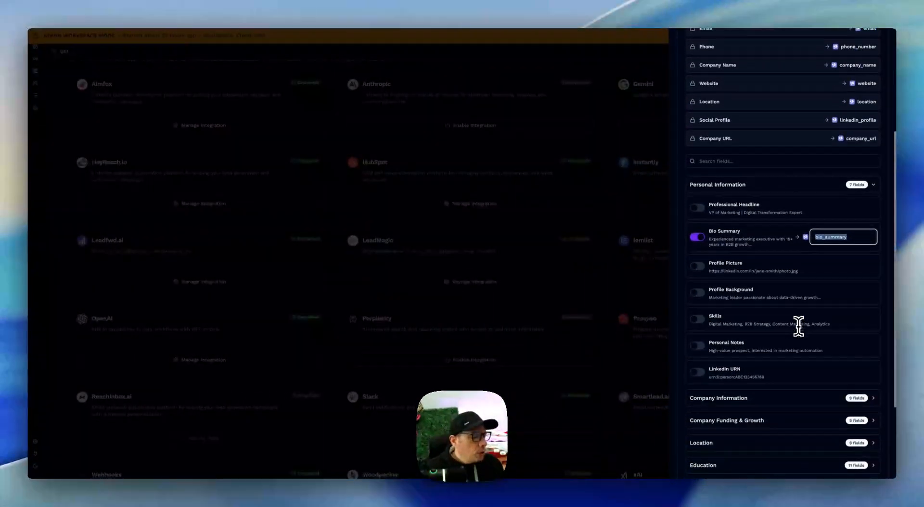
pyautogui.scroll(-2, 799, 326)
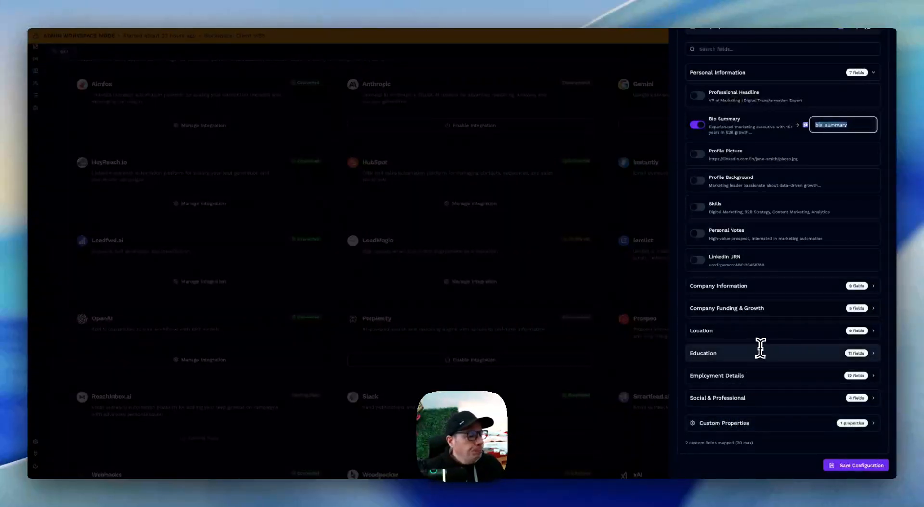
# Examine the Smartlead.ai integration settings for block lists, duplicates and verified emails, and close the integration panel
pyautogui.scroll(6, 758, 347)
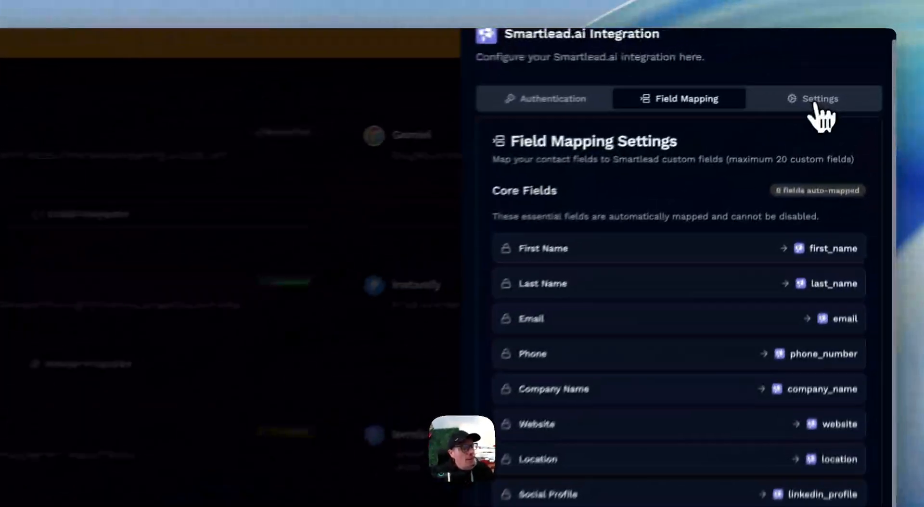
pyautogui.click(853, 63)
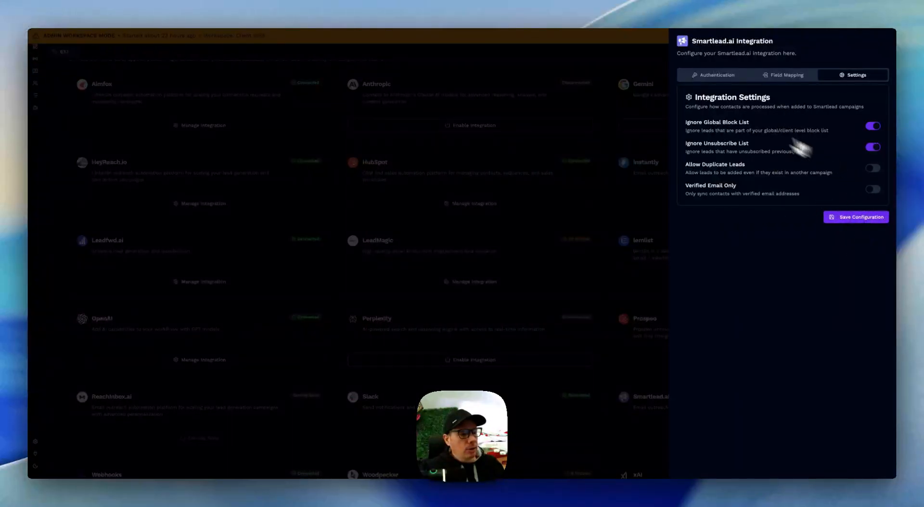
pyautogui.click(625, 70)
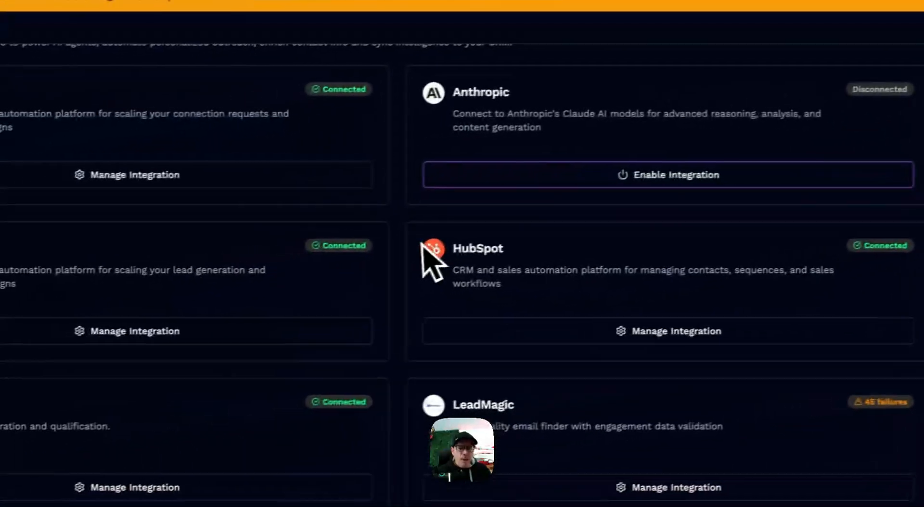
# Go to page 2 of the Signals list and open the "Integration test" signal for editing
pyautogui.scroll(2, 109, 310)
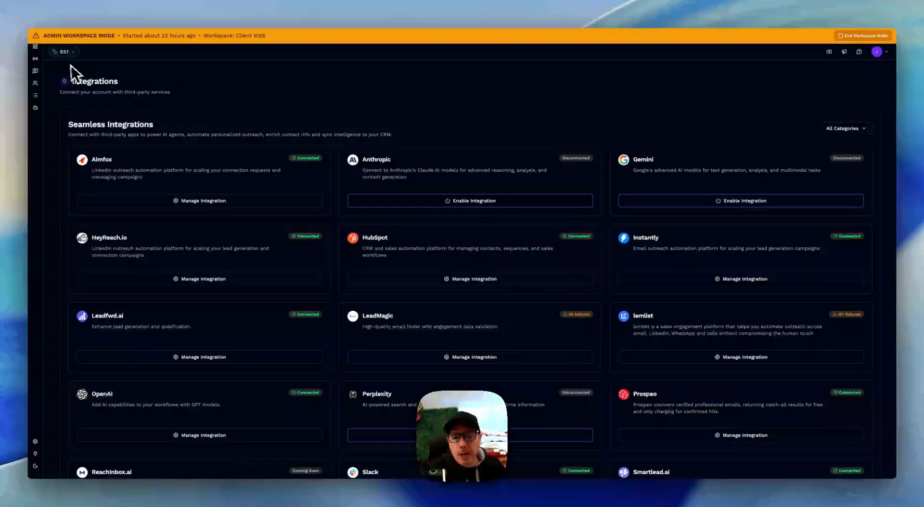
pyautogui.click(36, 59)
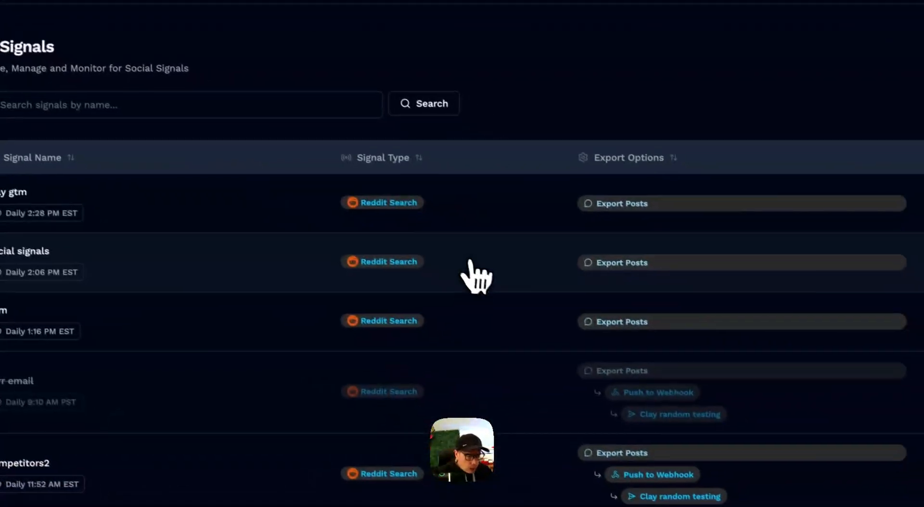
pyautogui.scroll(-10, 529, 337)
pyautogui.scroll(-5, 423, 248)
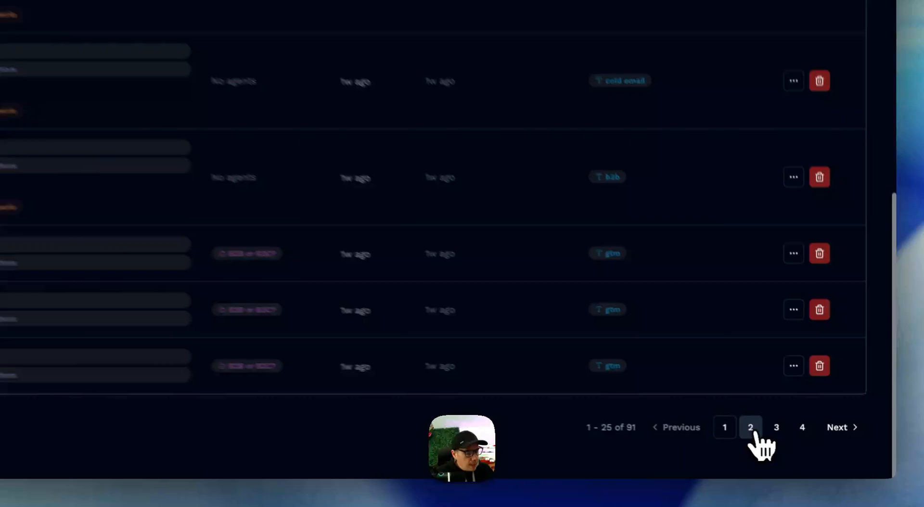
pyautogui.click(819, 452)
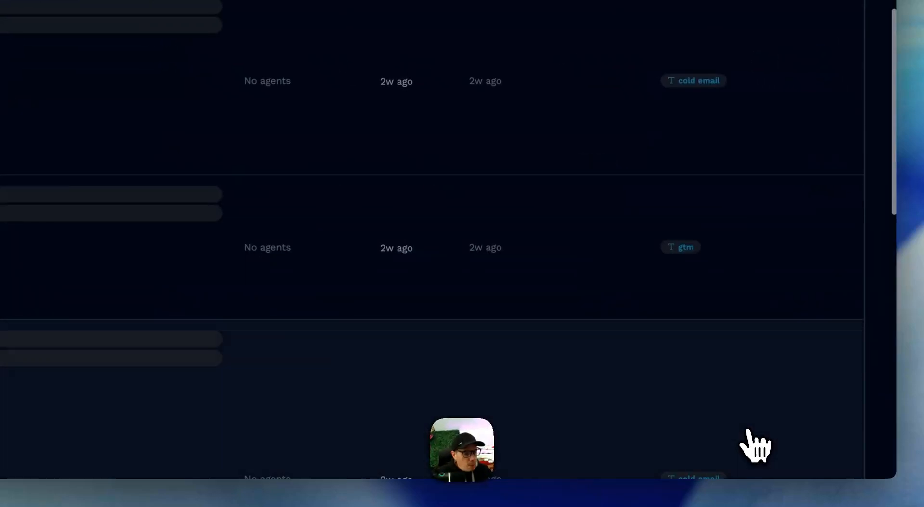
pyautogui.scroll(-3, 498, 159)
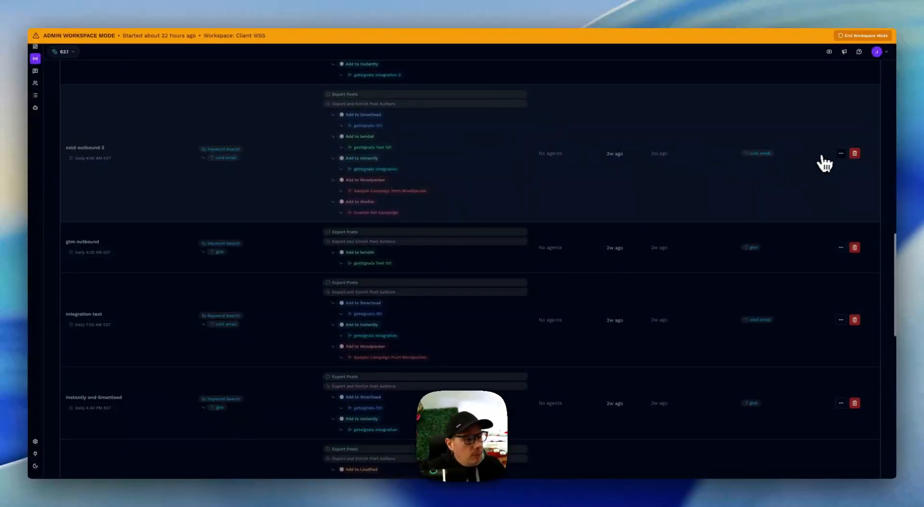
pyautogui.scroll(-2, 842, 158)
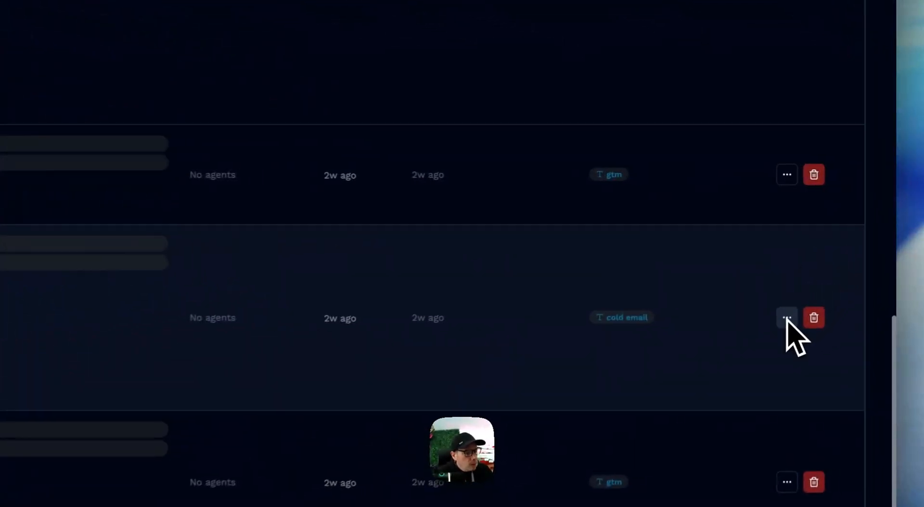
pyautogui.click(787, 319)
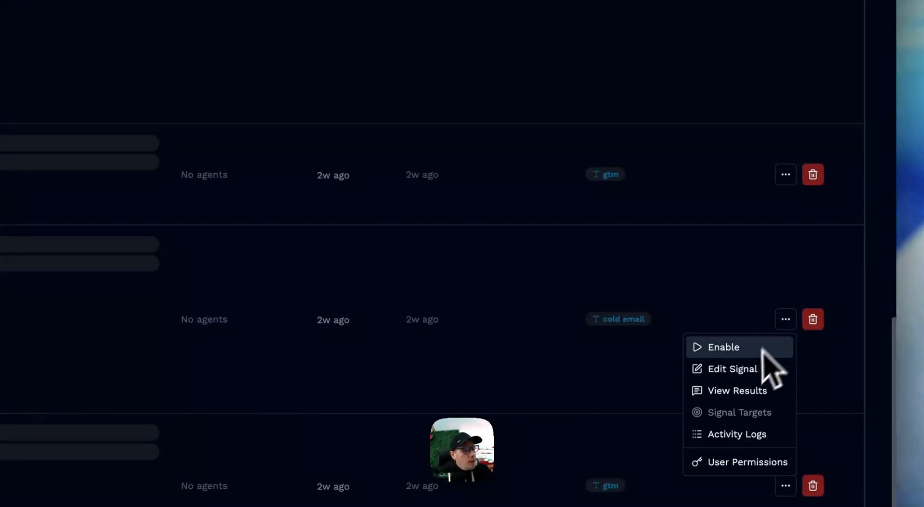
pyautogui.click(740, 371)
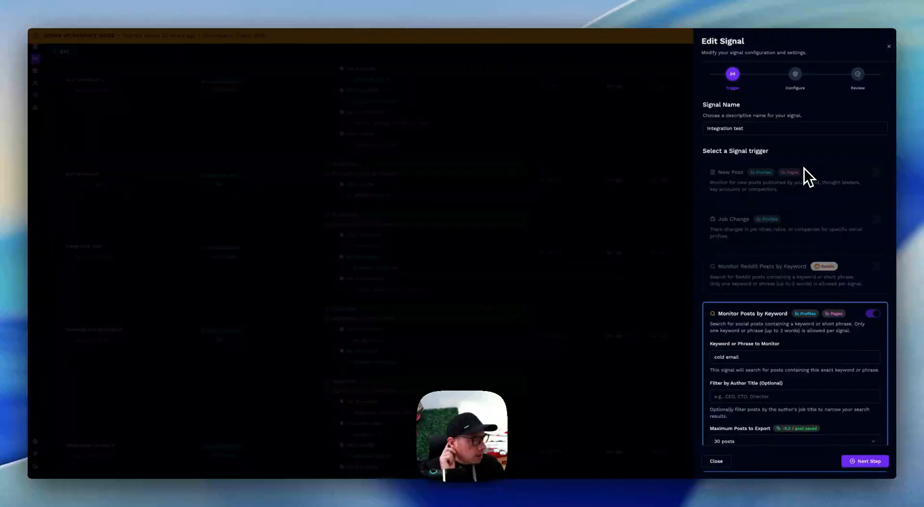
# Show the signal's Configure stage and examine the Export Post Authors options, dismissing the error notification
pyautogui.click(795, 74)
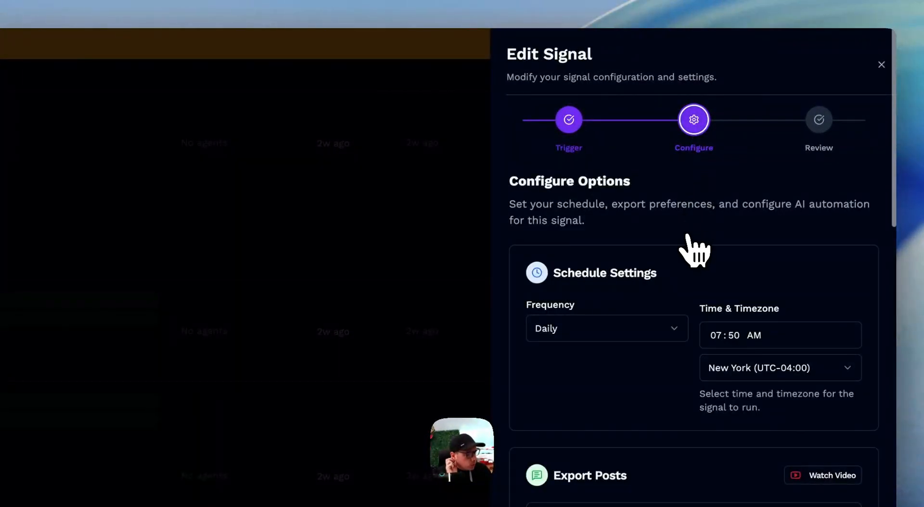
pyautogui.scroll(-3, 696, 250)
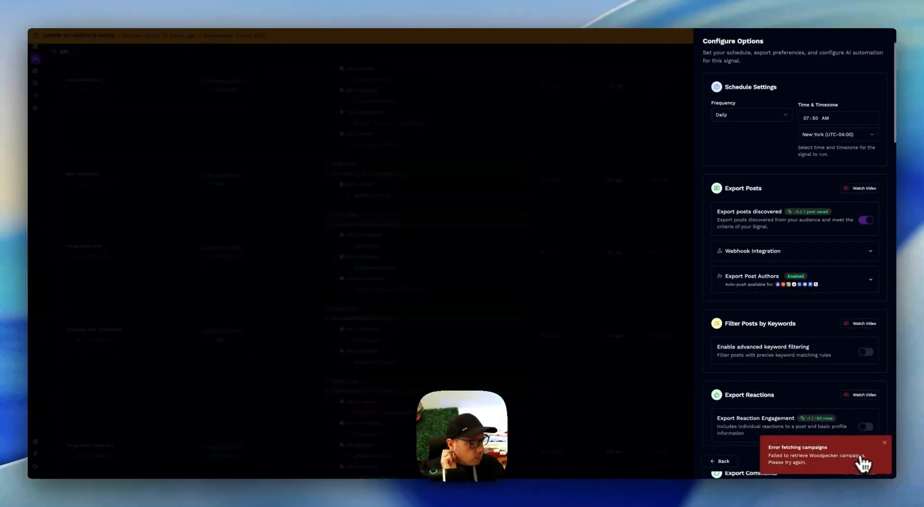
pyautogui.click(885, 443)
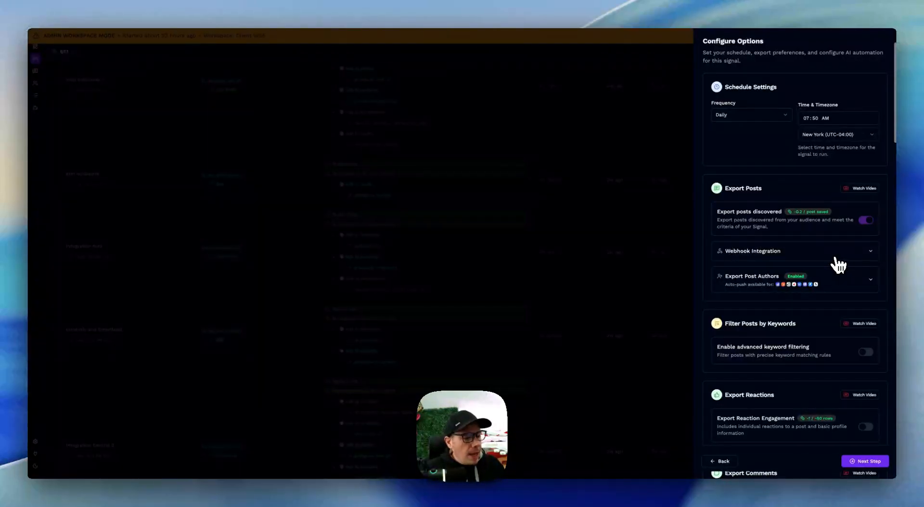
pyautogui.scroll(-1, 837, 263)
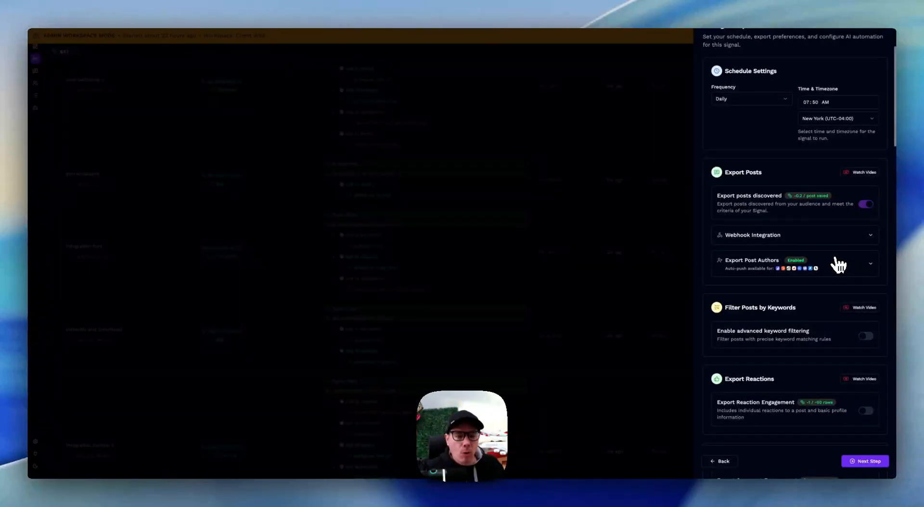
pyautogui.click(866, 266)
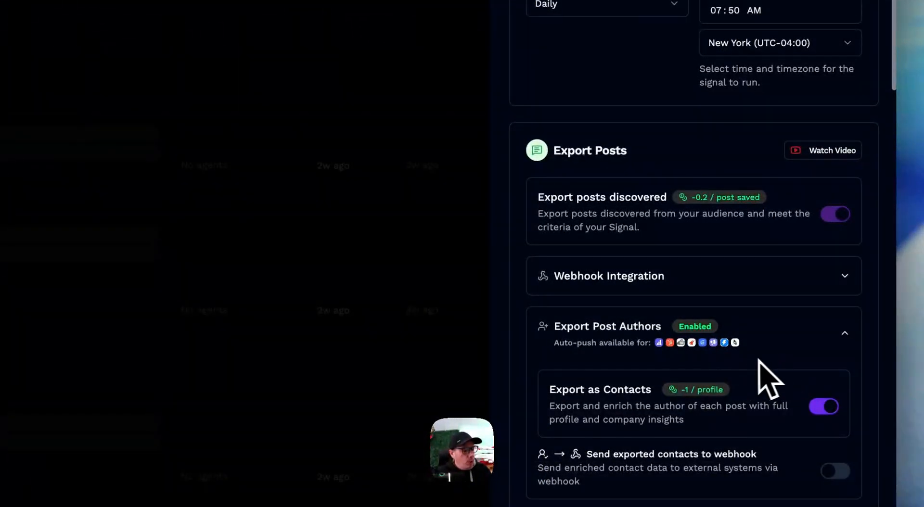
pyautogui.click(849, 336)
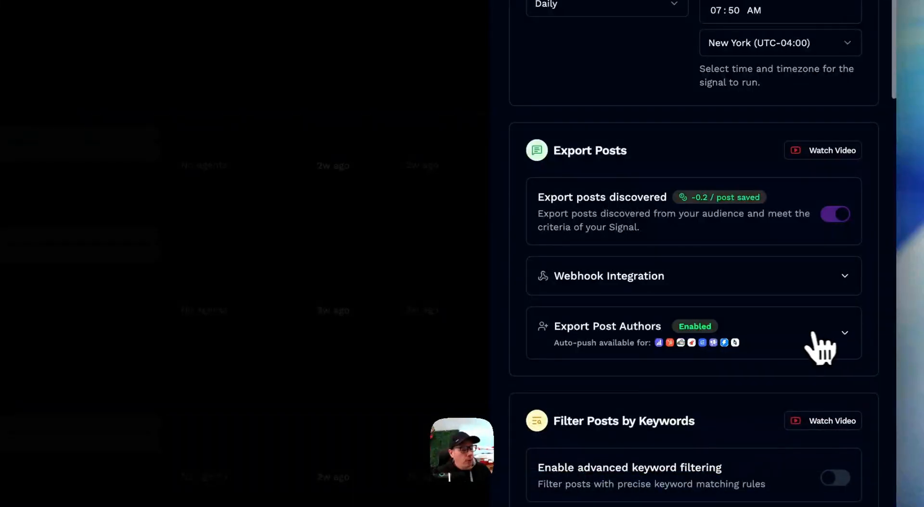
# Examine the email enrichment waterfall and its data providers in the signal's Save as Contacts section
pyautogui.scroll(-10, 814, 347)
pyautogui.scroll(-5, 813, 346)
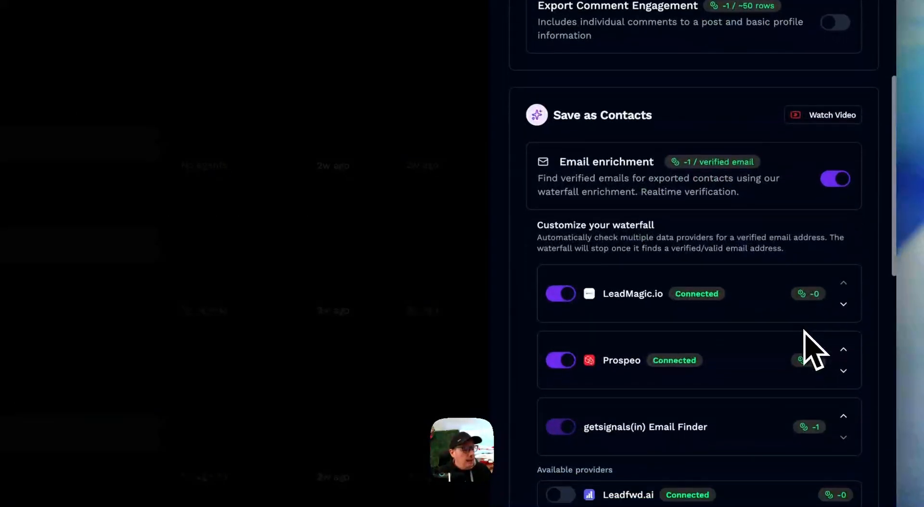
pyautogui.moveTo(539, 181); pyautogui.dragTo(683, 181)
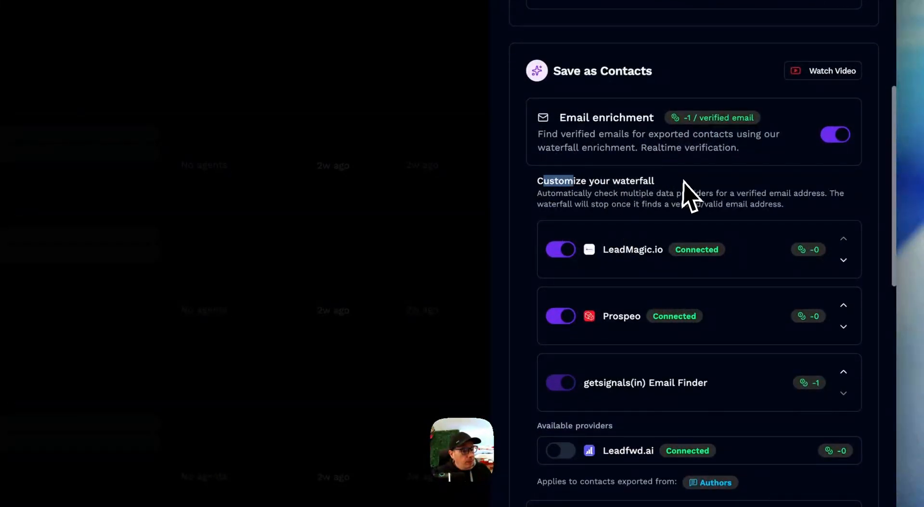
pyautogui.click(681, 183)
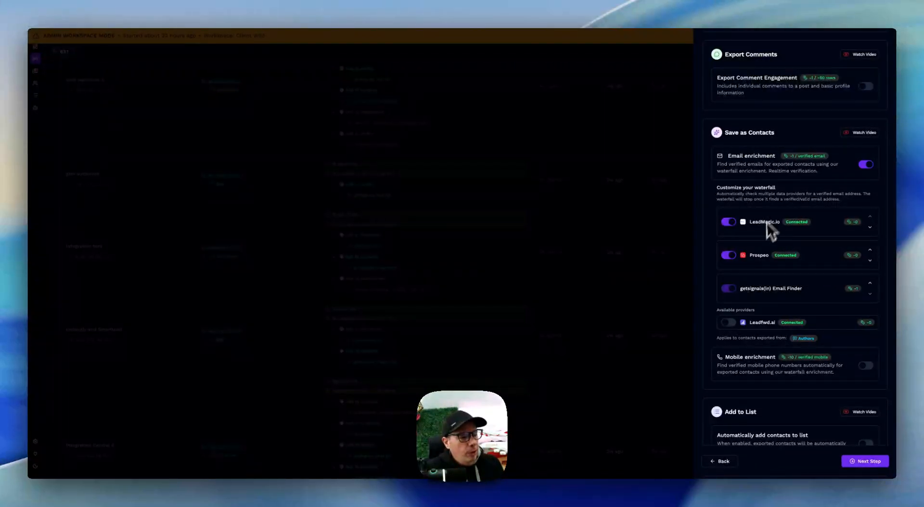
# Examine the signal's email waterfall and auto-push destinations, including the Smartlead campaign selection, and close the signal, discarding changes
pyautogui.doubleClick(758, 188)
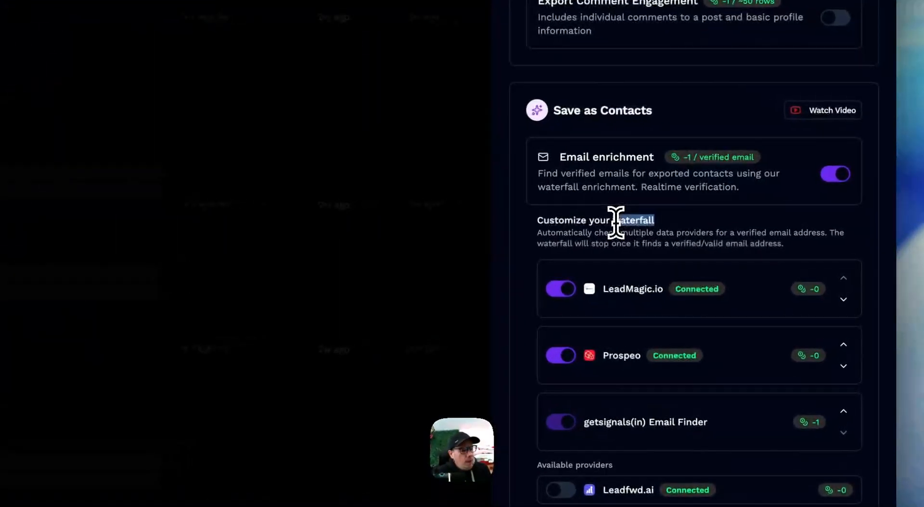
pyautogui.click(673, 225)
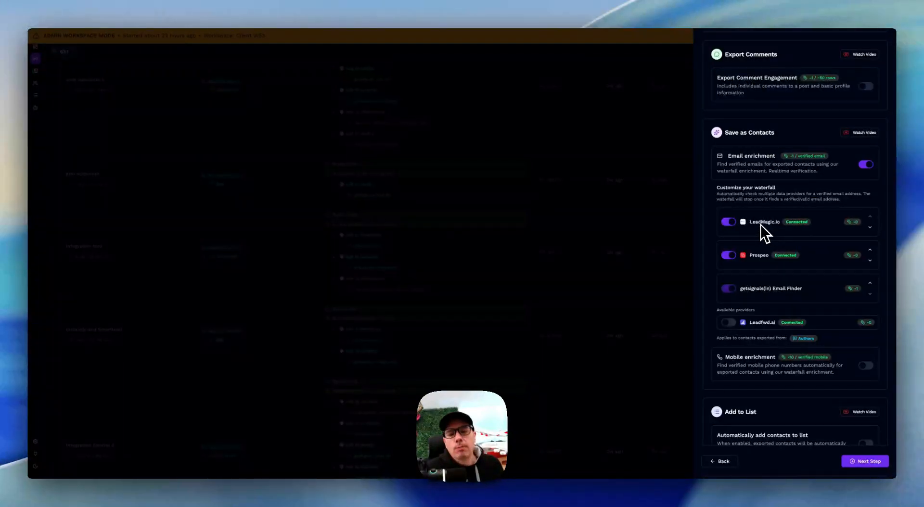
pyautogui.scroll(-6, 781, 239)
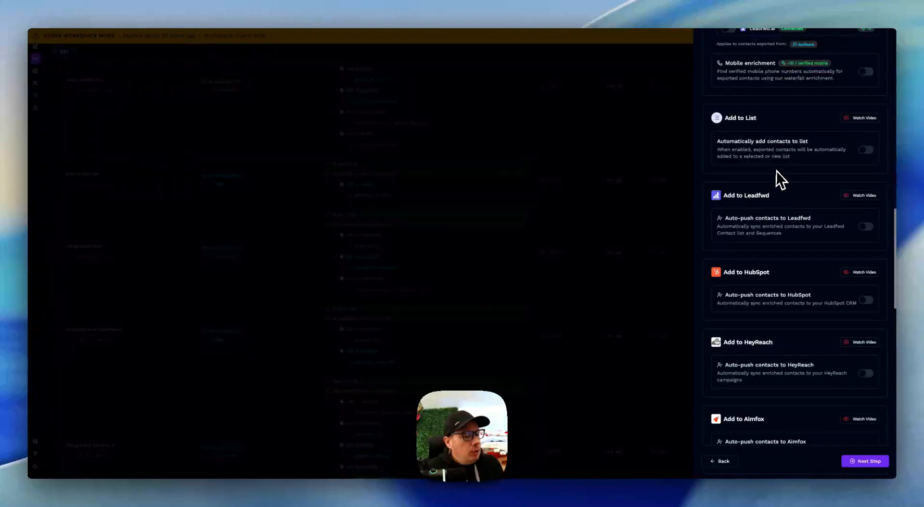
pyautogui.scroll(-2, 769, 183)
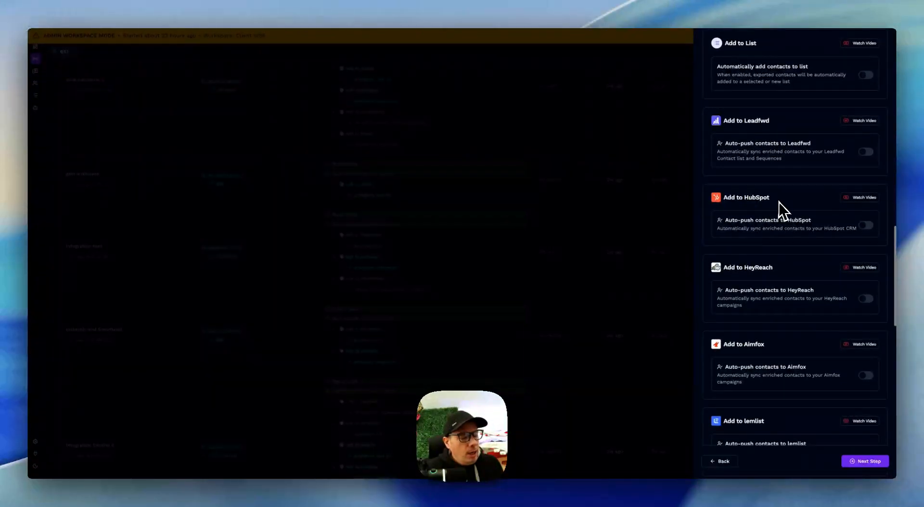
pyautogui.scroll(-5, 781, 201)
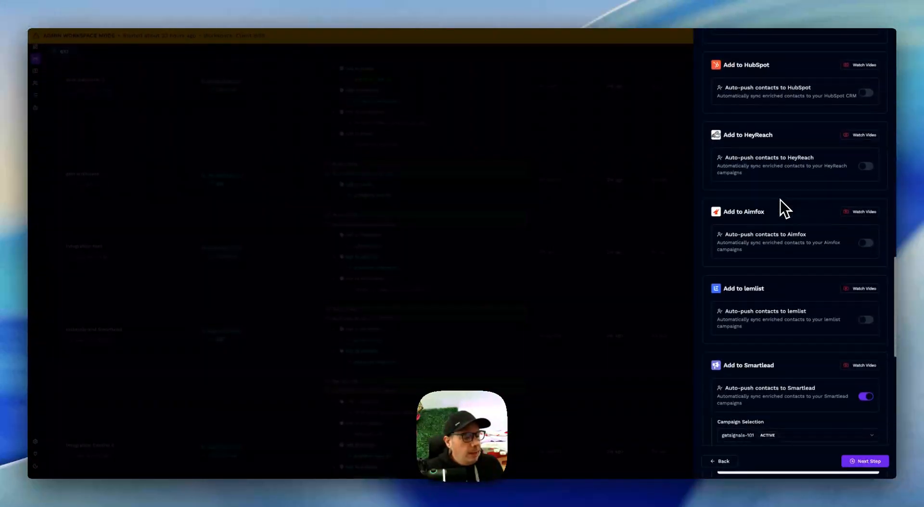
pyautogui.scroll(-3, 781, 200)
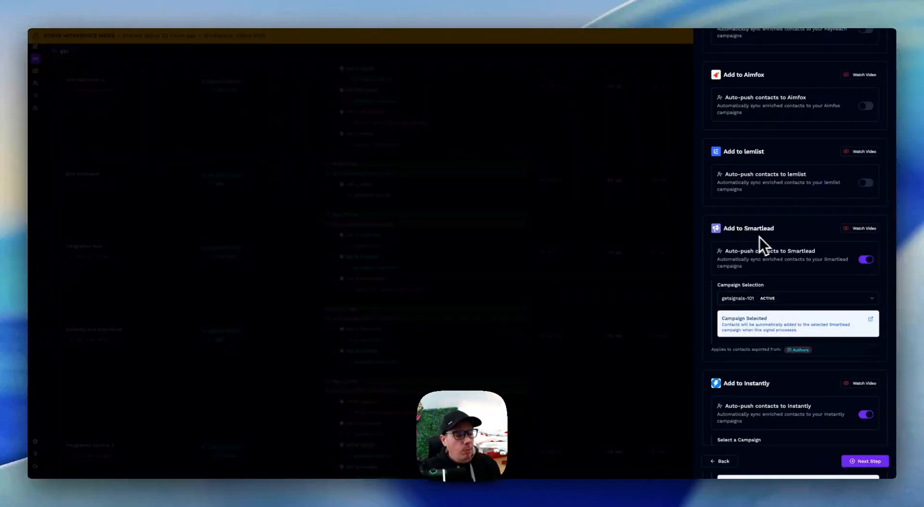
pyautogui.scroll(-1, 770, 247)
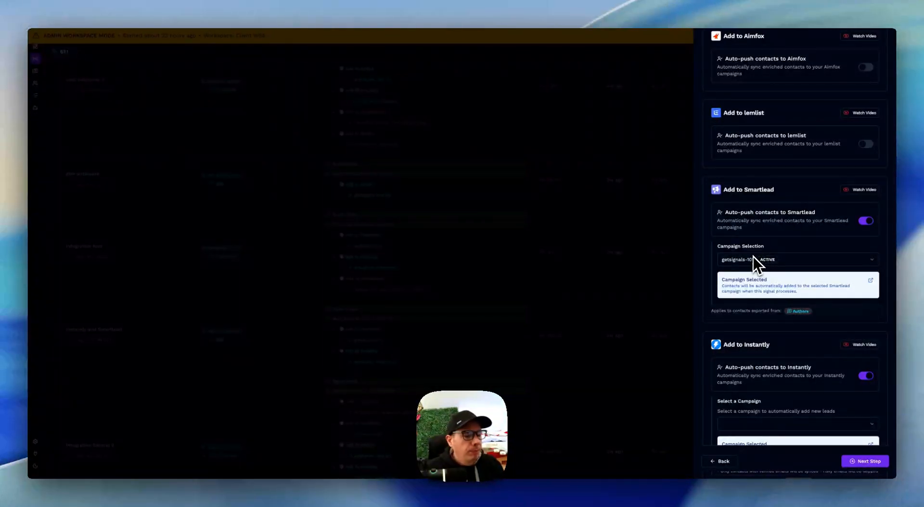
pyautogui.scroll(-7, 674, 244)
pyautogui.click(674, 243)
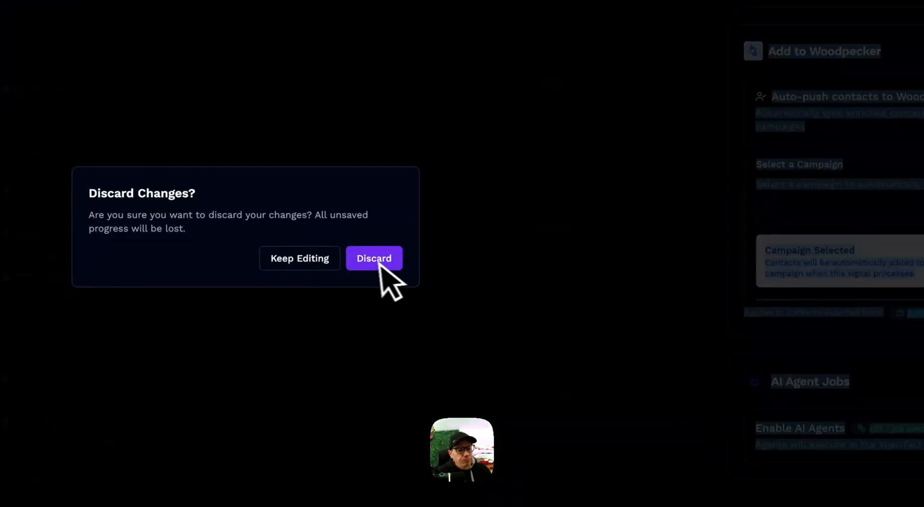
pyautogui.click(378, 260)
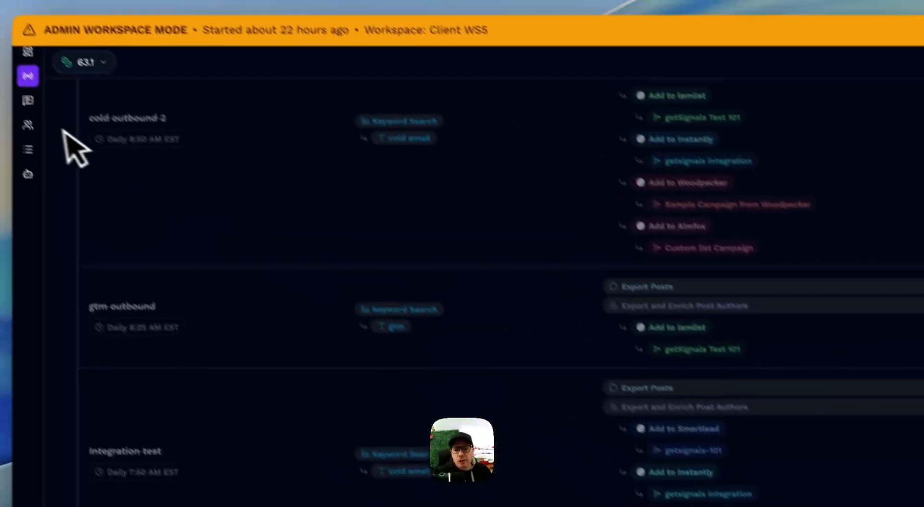
# Open the Contacts page and examine the enriched data columns across the full width of the table
pyautogui.click(28, 126)
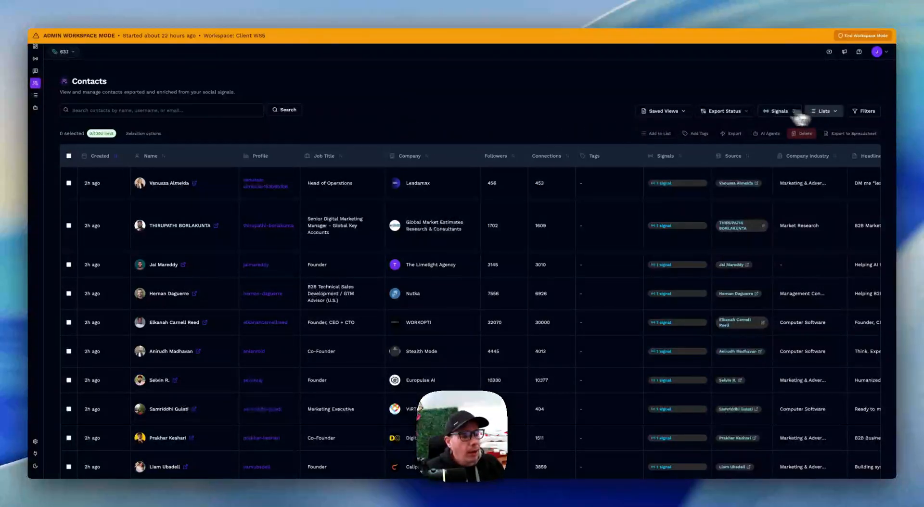
pyautogui.scroll(-2, 563, 223)
pyautogui.scroll(2, 564, 224)
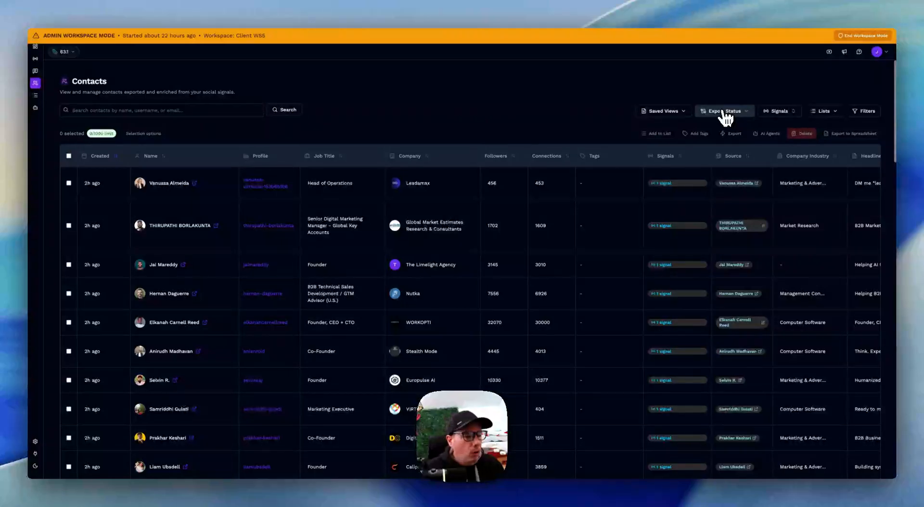
pyautogui.hscroll(5, 691, 227)
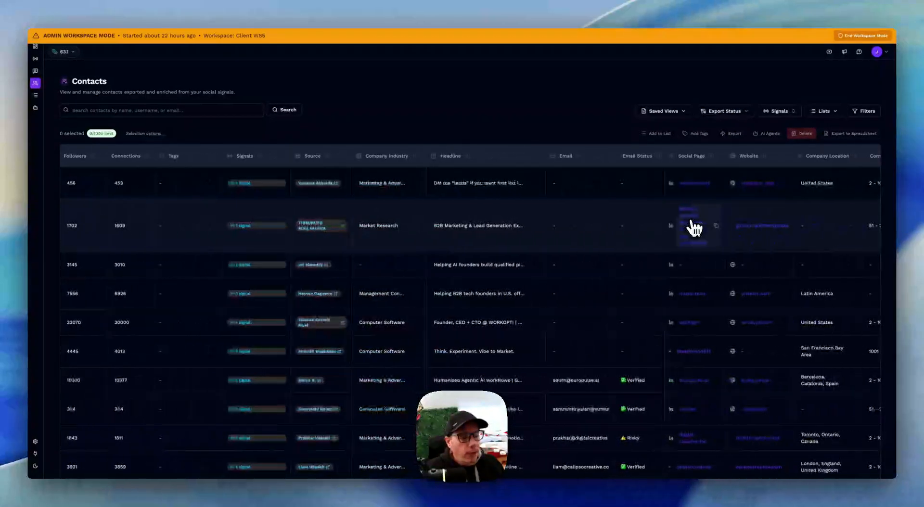
pyautogui.hscroll(8, 693, 227)
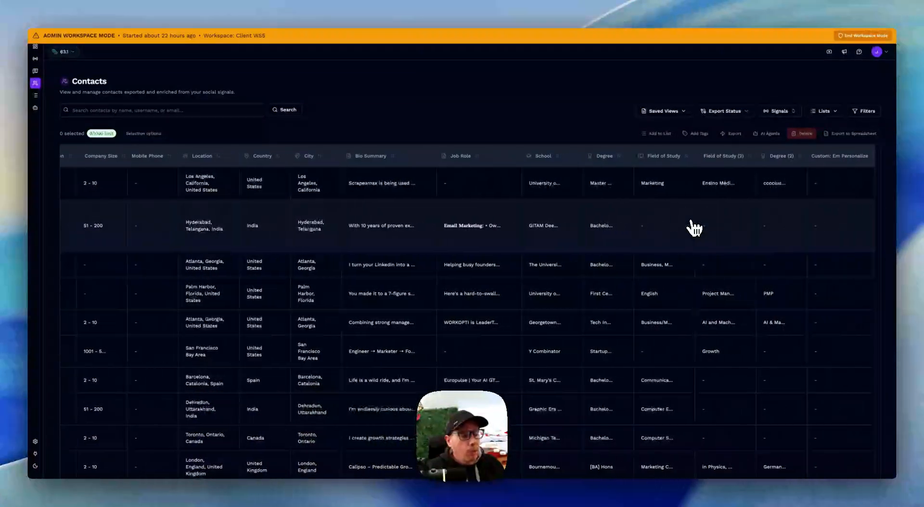
pyautogui.hscroll(-12, 693, 227)
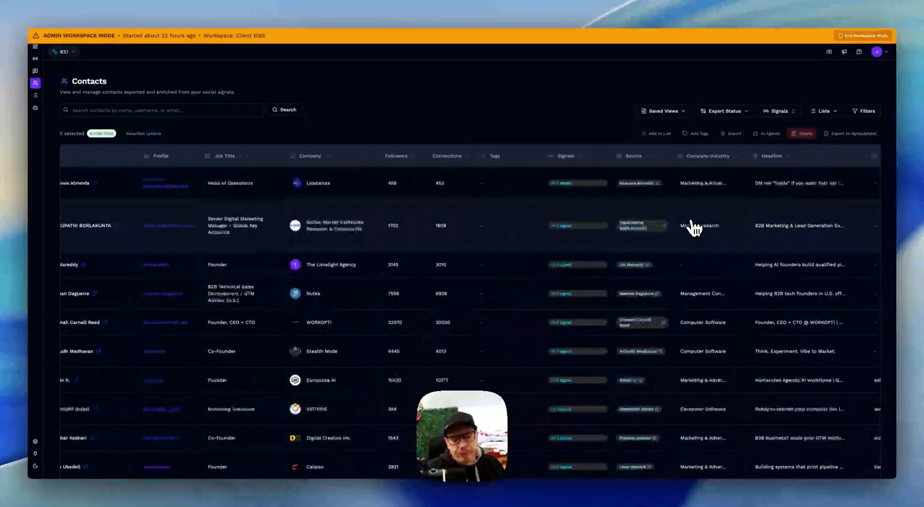
pyautogui.hscroll(-5, 691, 223)
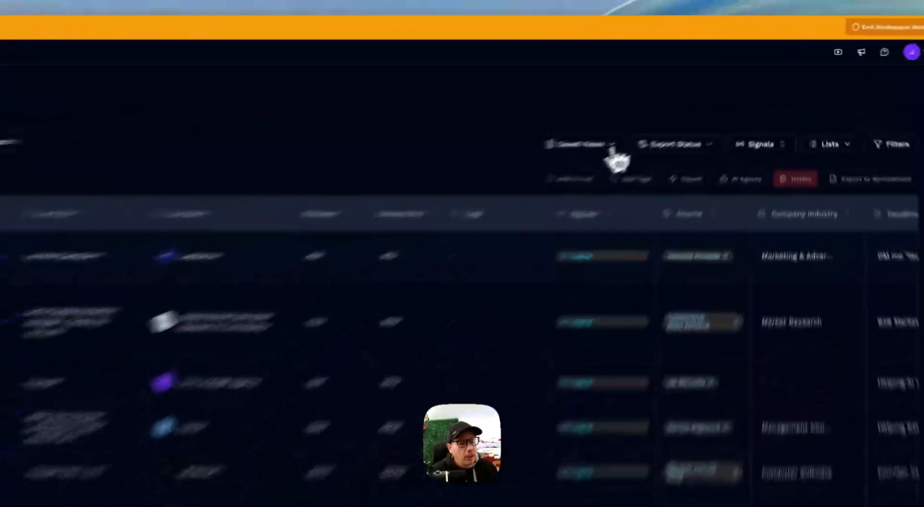
# Show the saved views available for contacts, close the list and look over the contact rows
pyautogui.click(610, 147)
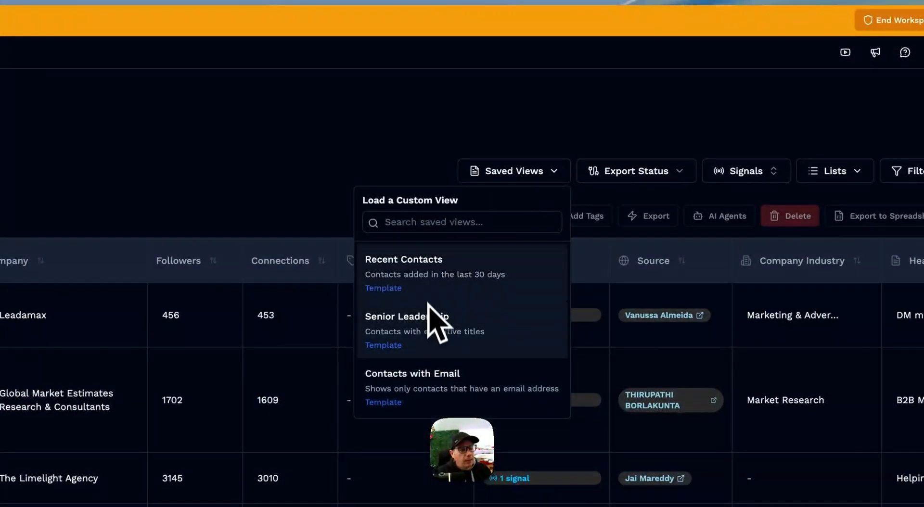
pyautogui.click(373, 145)
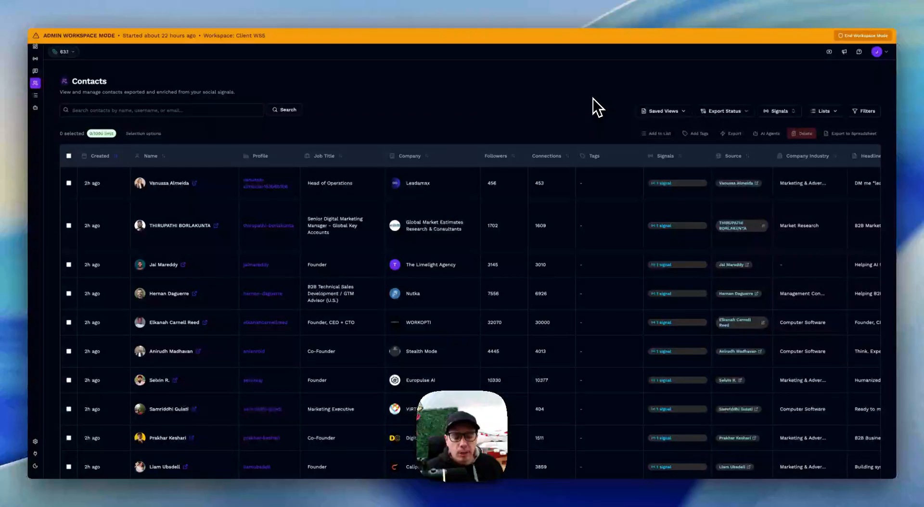
pyautogui.scroll(-3, 528, 255)
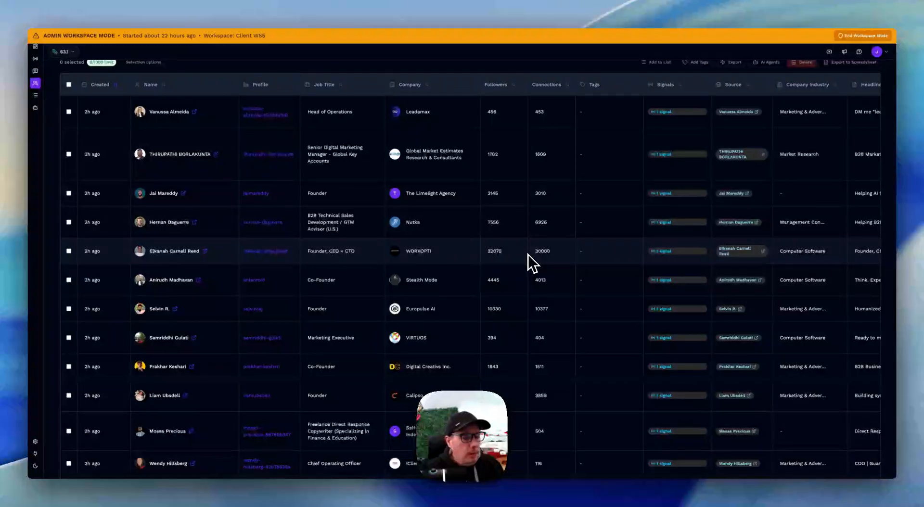
pyautogui.scroll(3, 320, 270)
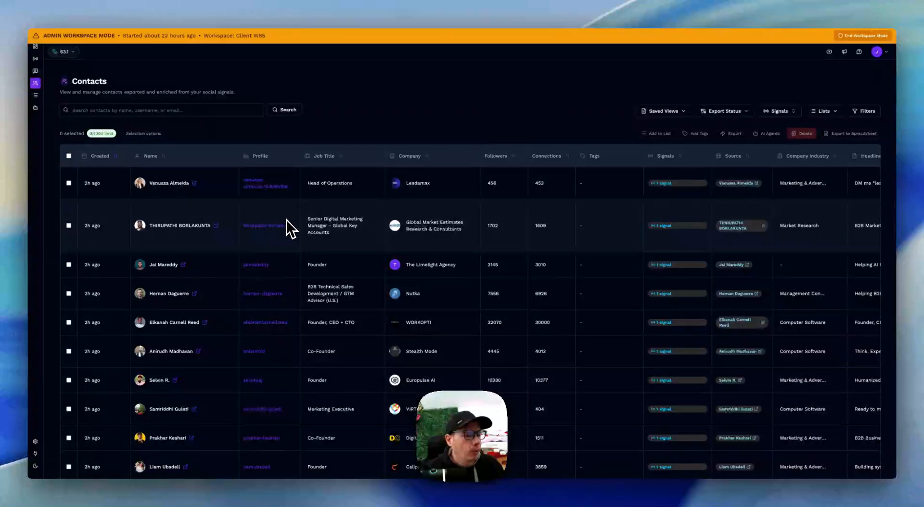
# Select all contacts on the page and start exporting them to Smartlead
pyautogui.click(68, 225)
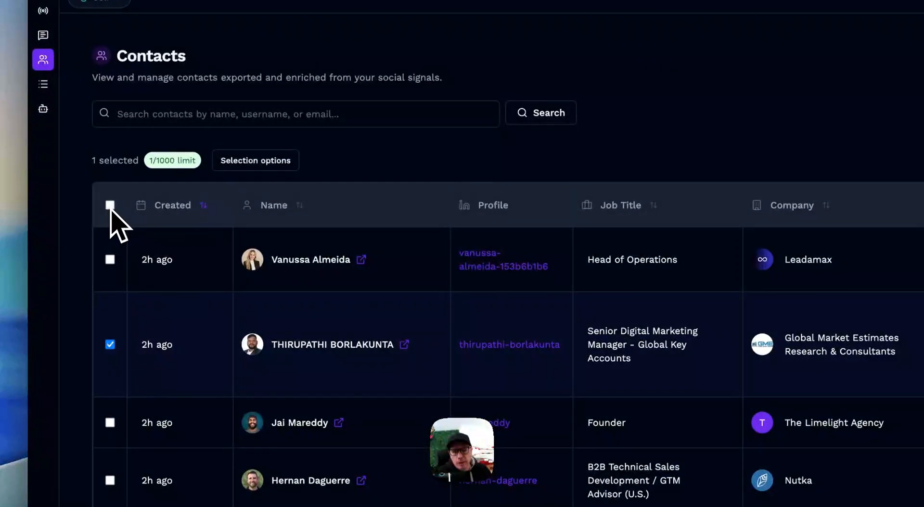
pyautogui.click(111, 204)
pyautogui.click(111, 206)
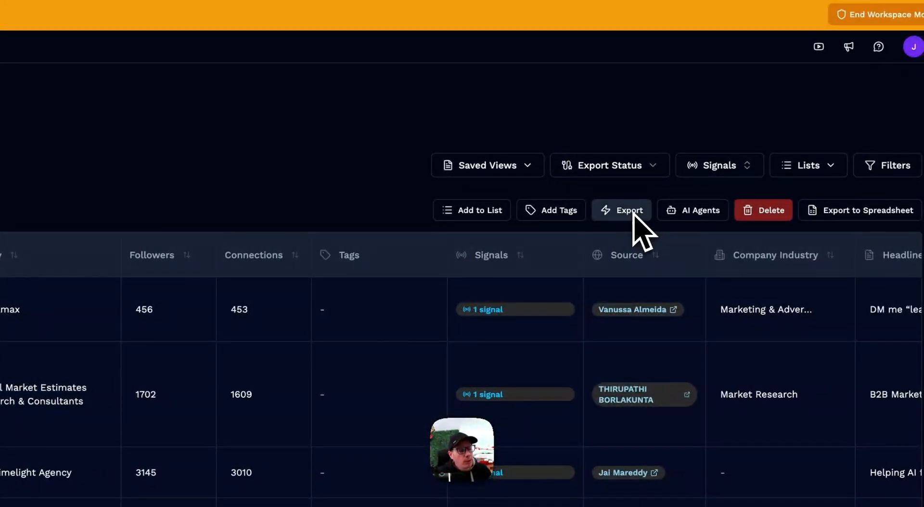
pyautogui.click(631, 212)
pyautogui.click(609, 347)
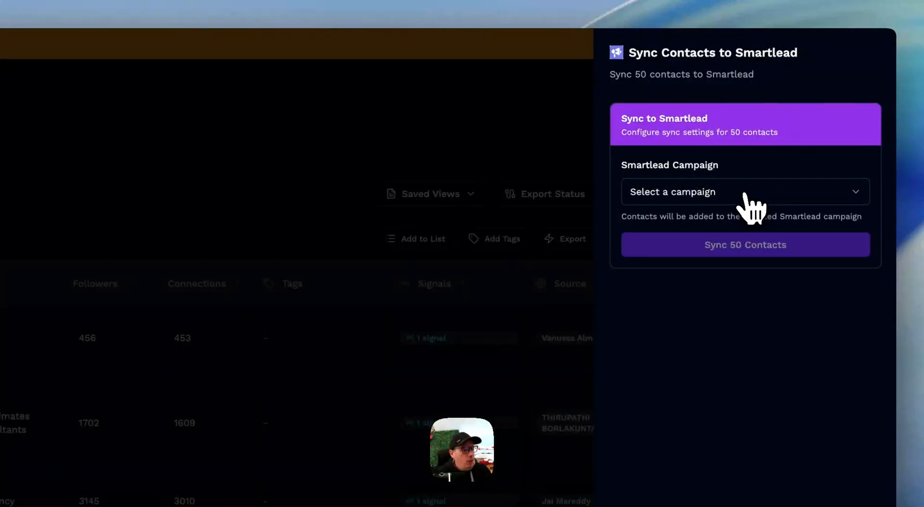
# Check the campaign selection for the Smartlead sync and close the sync panel without syncing
pyautogui.click(751, 199)
pyautogui.click(748, 204)
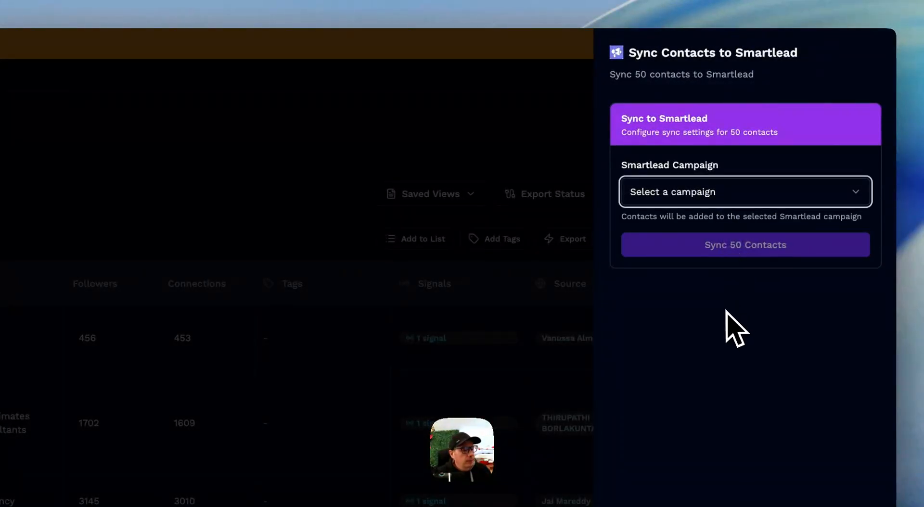
pyautogui.click(725, 328)
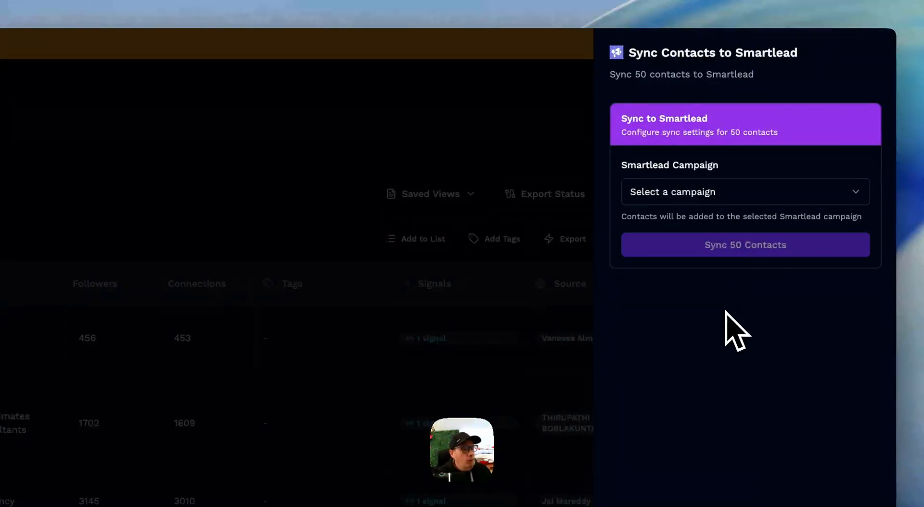
pyautogui.click(359, 145)
pyautogui.doubleClick(359, 146)
pyautogui.click(354, 182)
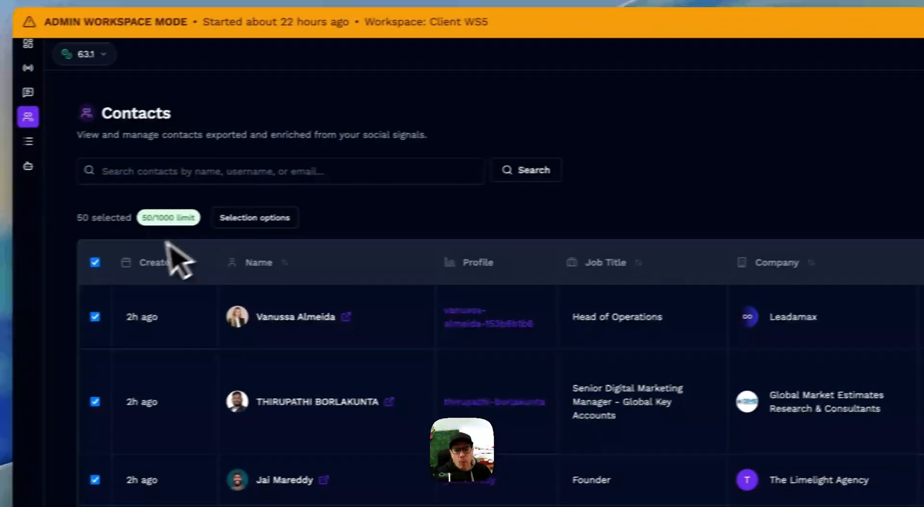
# Clear the contact selection and filter the contacts by the Exported to Smartlead status
pyautogui.click(255, 219)
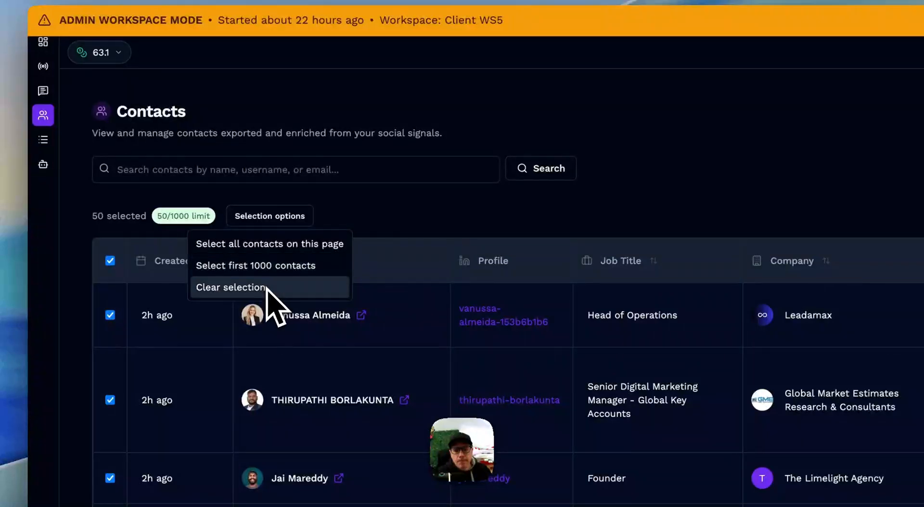
pyautogui.click(270, 287)
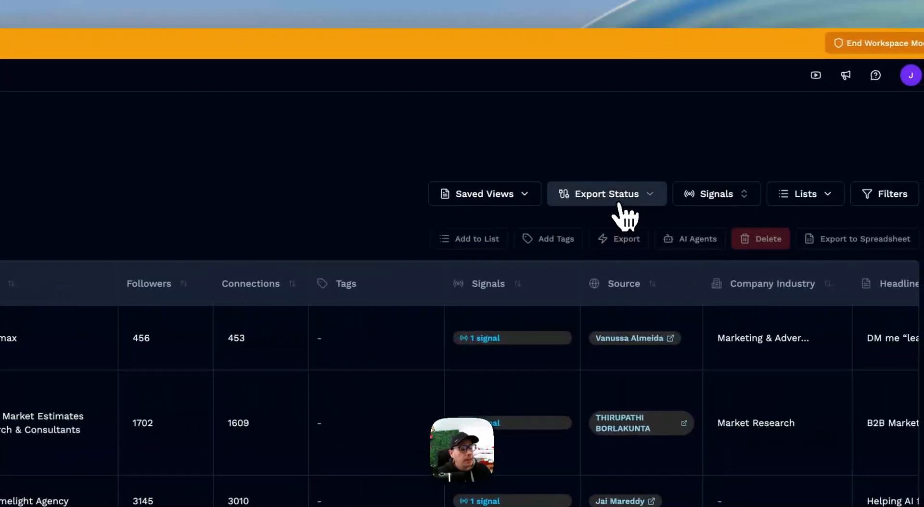
pyautogui.click(701, 201)
pyautogui.click(596, 290)
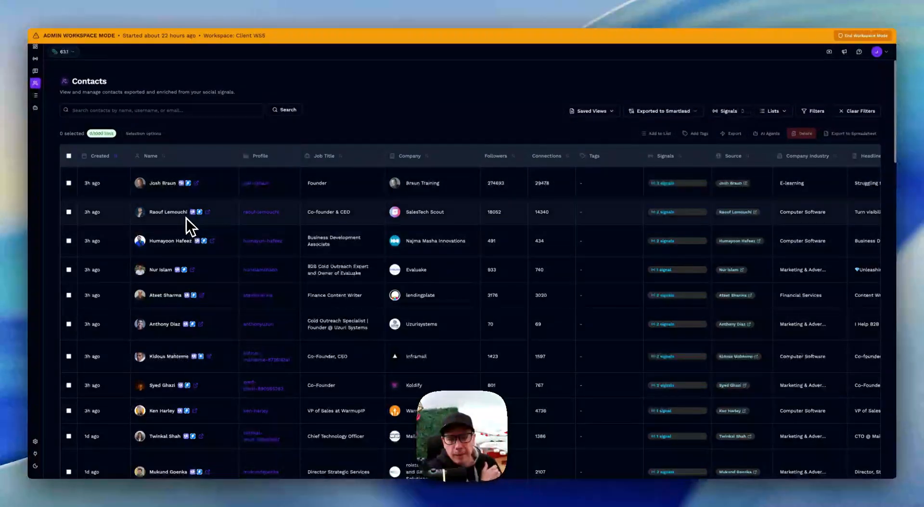
# Examine the first contact's Smartlead campaign name and added date, view the contact's profile details and close them
pyautogui.moveTo(181, 184)
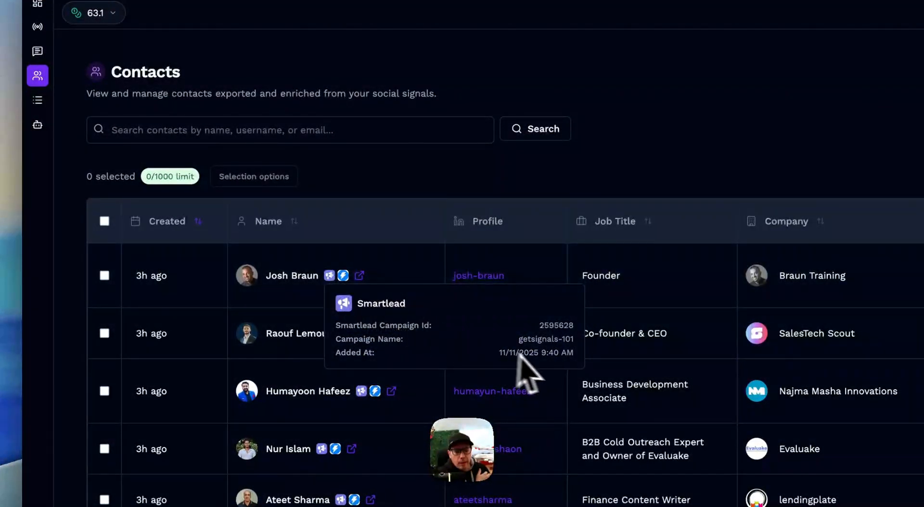
pyautogui.moveTo(575, 353); pyautogui.dragTo(497, 350)
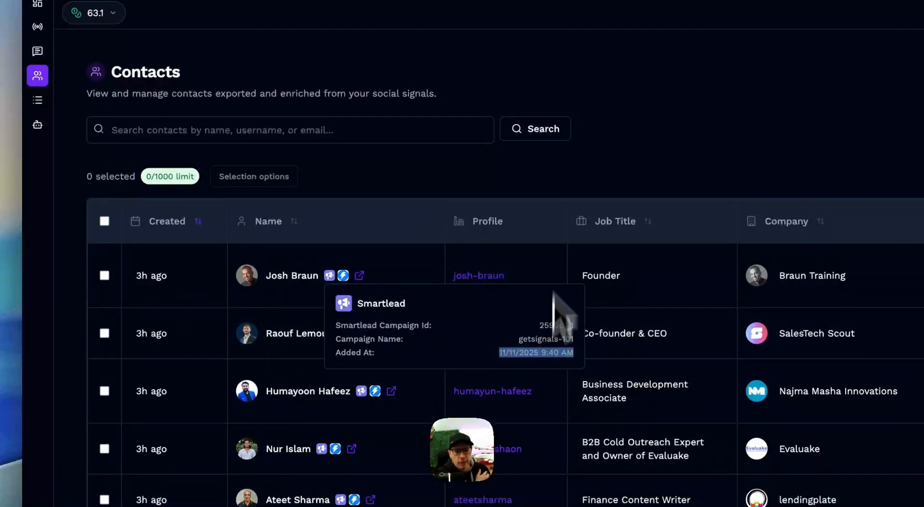
pyautogui.click(623, 163)
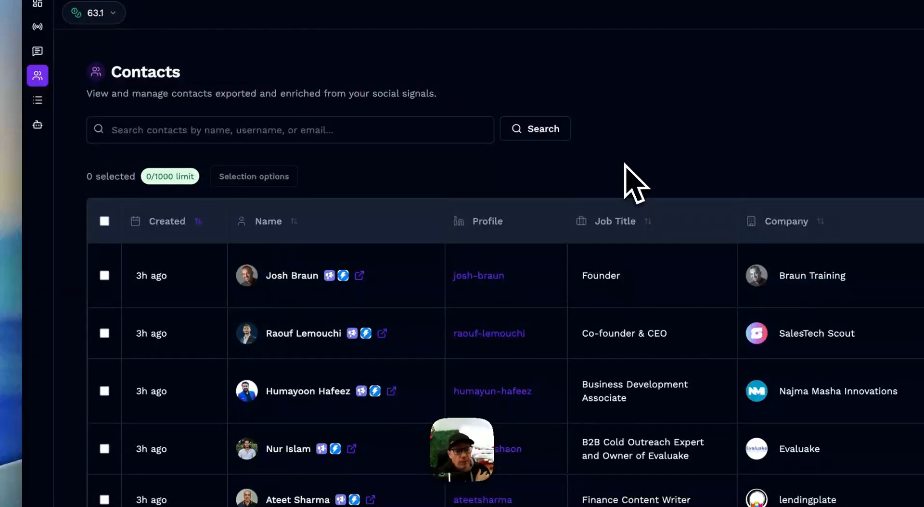
pyautogui.click(302, 275)
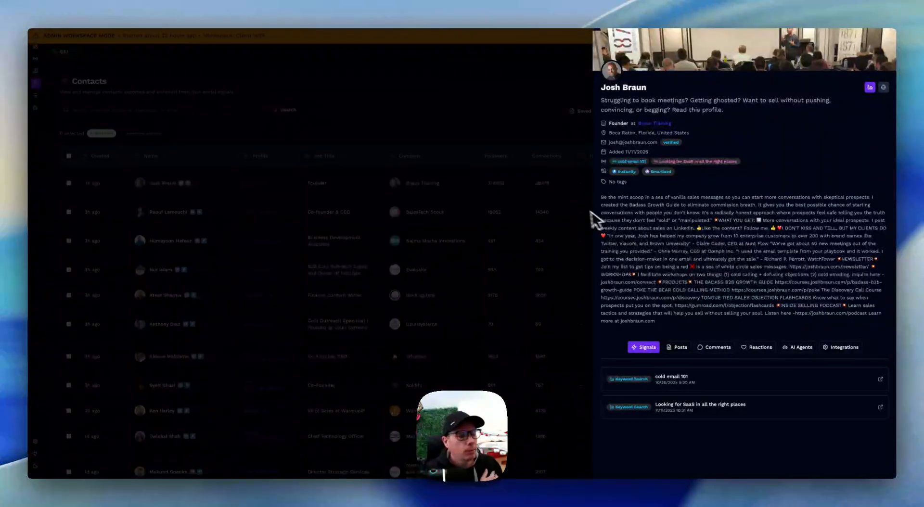
pyautogui.click(515, 151)
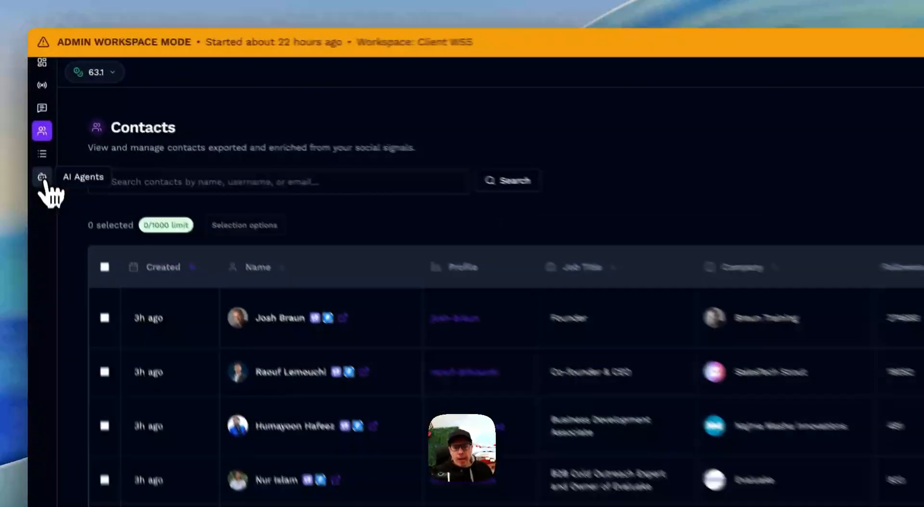
# Go to the AI Agents list and open the "Waterfall me to success" agent for editing
pyautogui.click(42, 178)
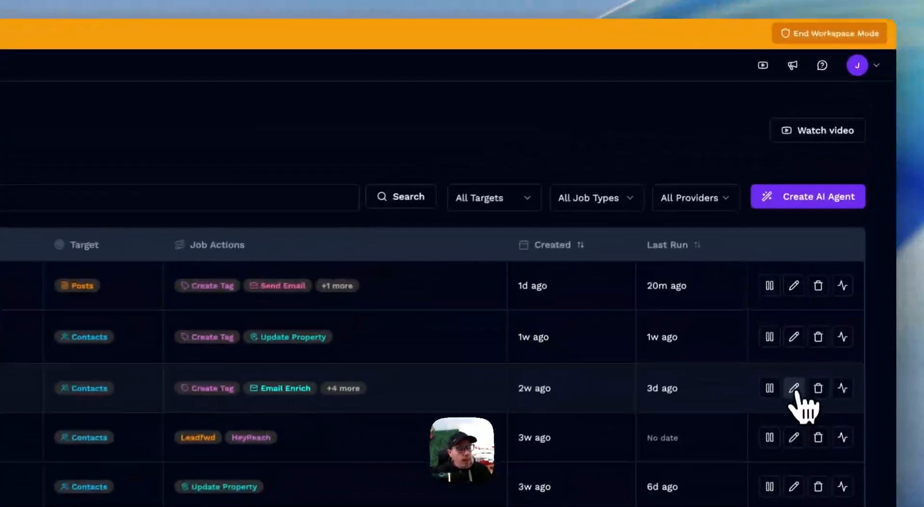
pyautogui.click(833, 253)
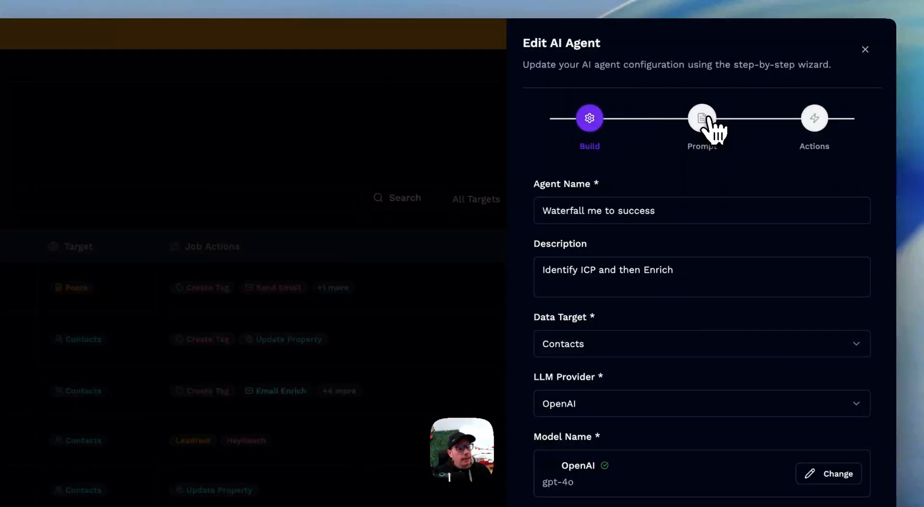
# View the agent's prompt, go to its actions, and examine the prompt reference and the tag creation from AI output
pyautogui.click(702, 118)
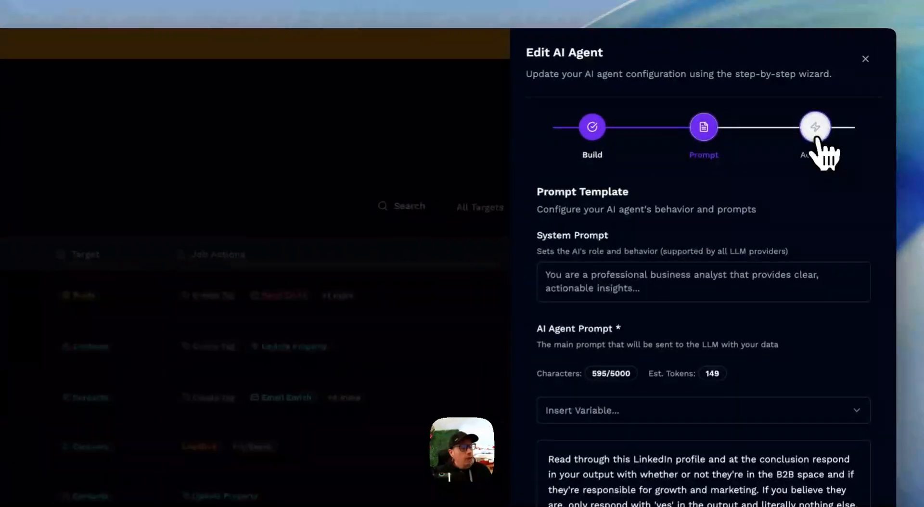
pyautogui.click(815, 127)
pyautogui.scroll(-2, 752, 351)
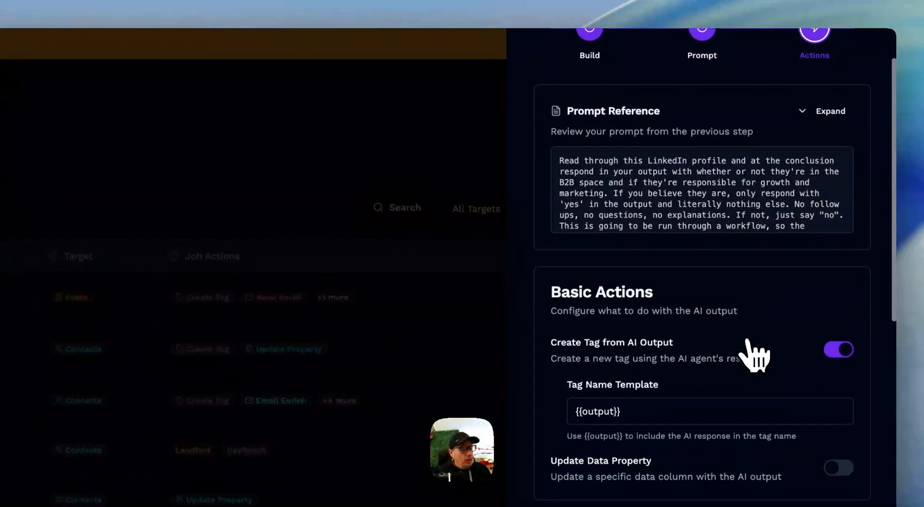
pyautogui.scroll(-2, 752, 350)
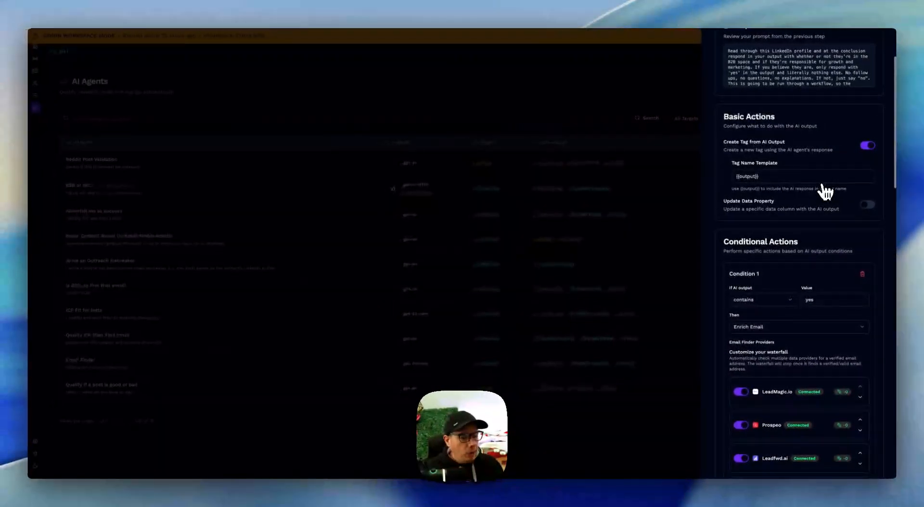
pyautogui.scroll(1, 752, 350)
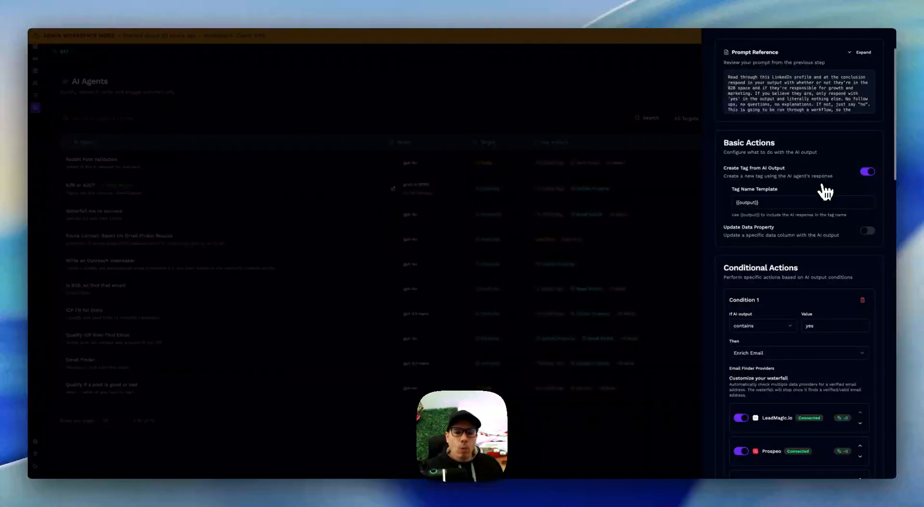
pyautogui.scroll(-1, 826, 192)
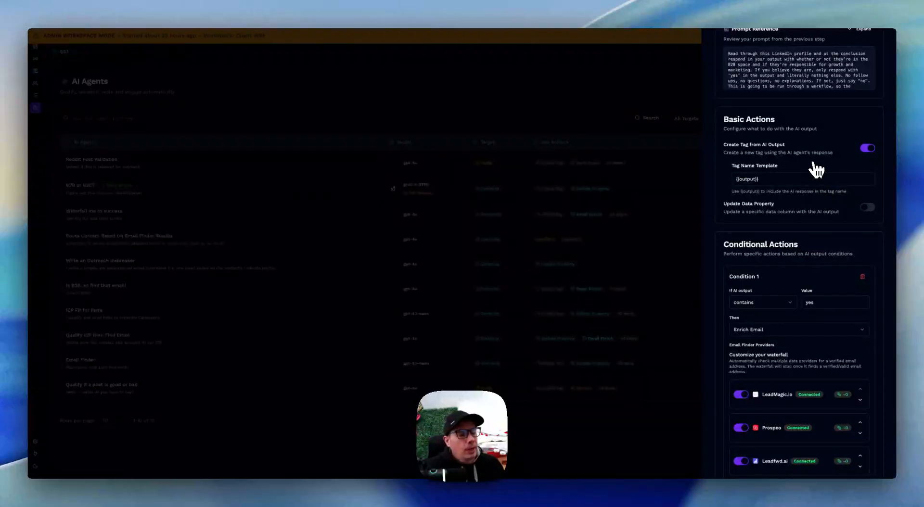
# Examine Condition 1 of the conditional actions, including its Enrich Email action and the email finder provider waterfall
pyautogui.scroll(-2, 813, 164)
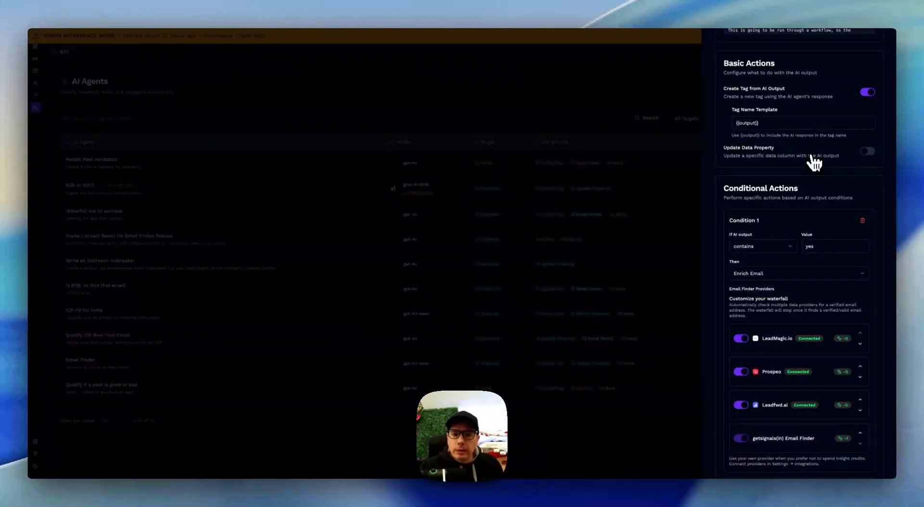
pyautogui.scroll(-1, 810, 165)
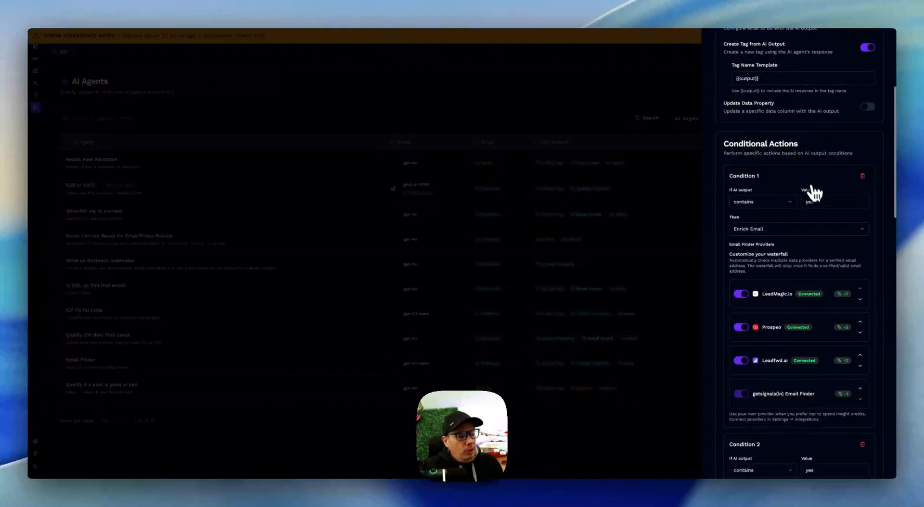
pyautogui.scroll(-1, 809, 202)
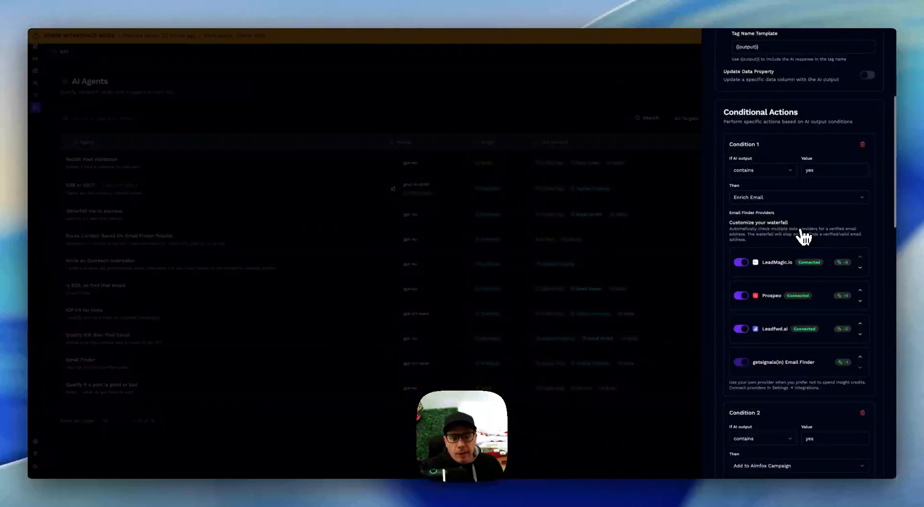
pyautogui.scroll(-3, 802, 234)
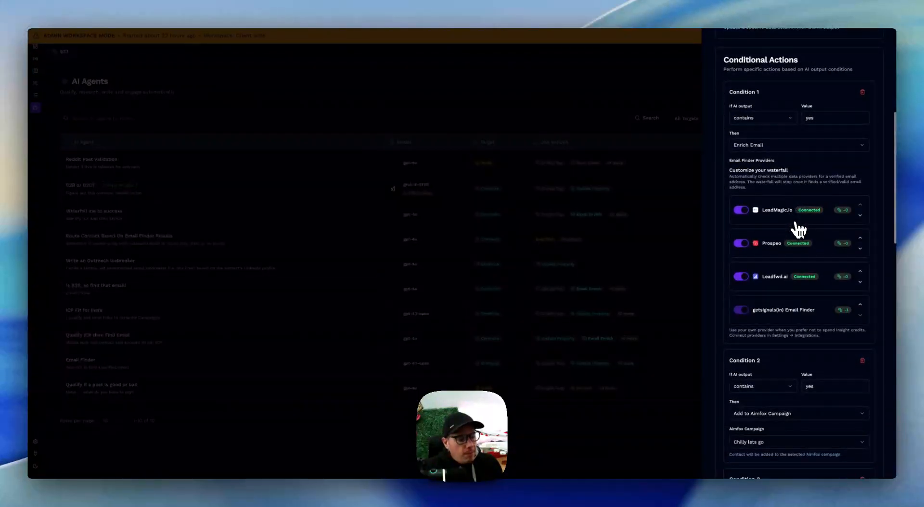
# Examine the Aimfox and Smartlead campaign conditions, focusing on Condition 3's AI output rule and Smartlead campaign selection
pyautogui.scroll(-3, 796, 226)
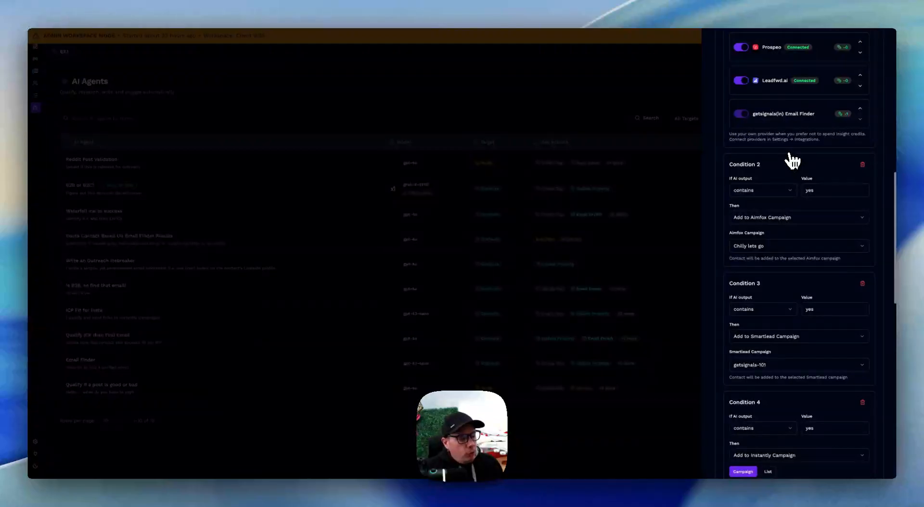
pyautogui.scroll(-1, 793, 166)
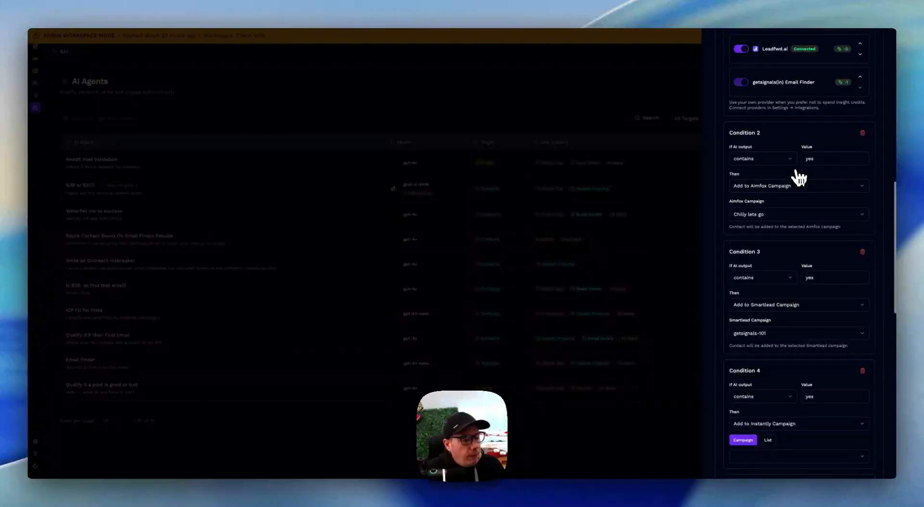
pyautogui.scroll(-1, 785, 254)
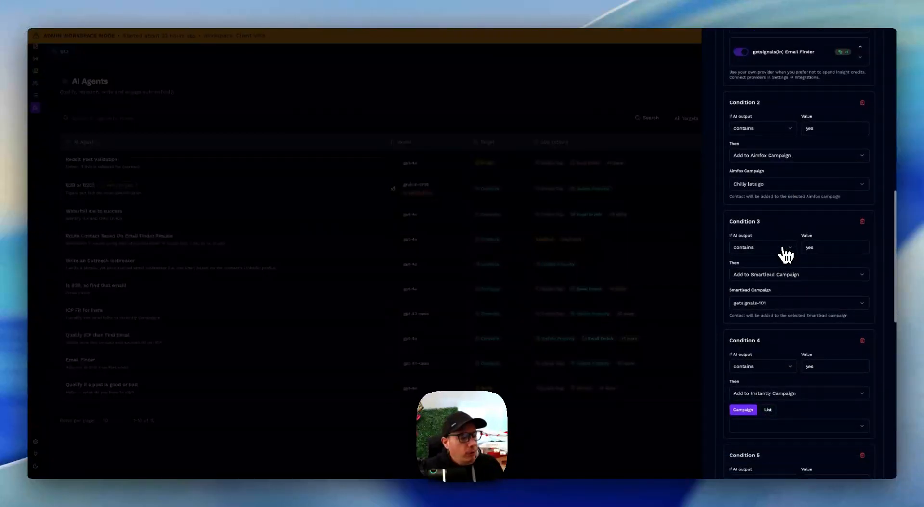
pyautogui.scroll(1, 785, 254)
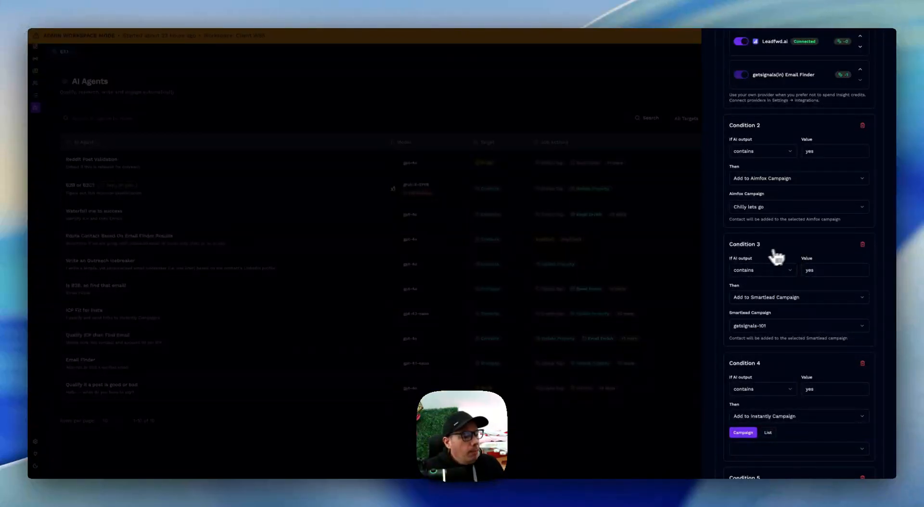
pyautogui.moveTo(765, 246); pyautogui.dragTo(729, 245)
pyautogui.click(730, 245)
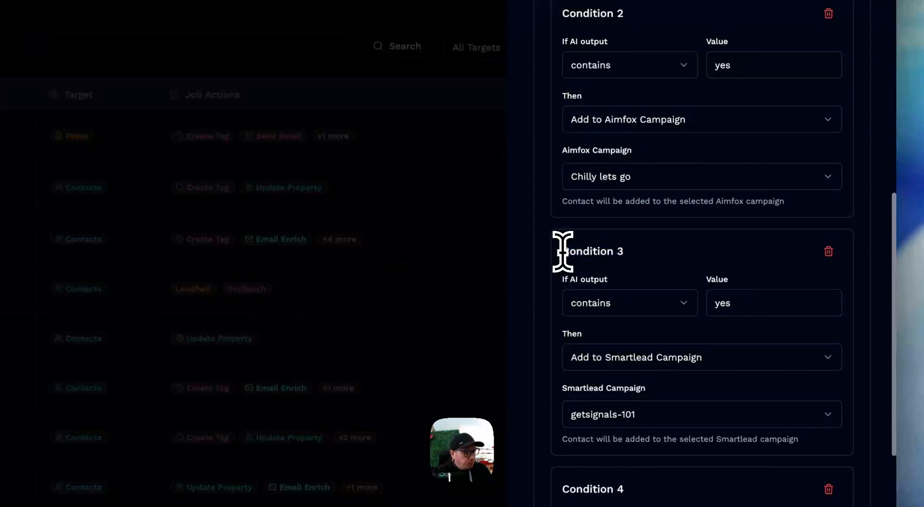
# Review the order of the conditional actions, comparing Condition 1's email enrichment waterfall with the campaign conditions that follow it
pyautogui.scroll(10, 673, 256)
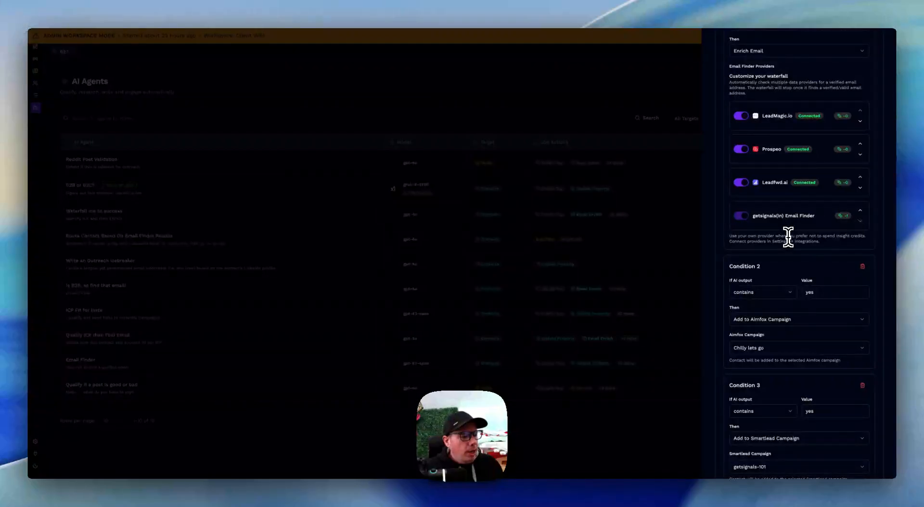
pyautogui.scroll(-1, 791, 241)
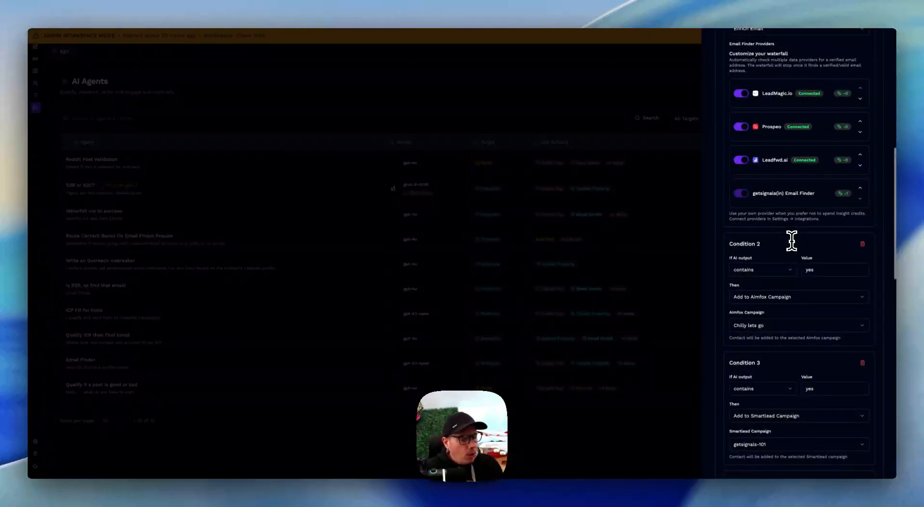
pyautogui.scroll(-4, 791, 241)
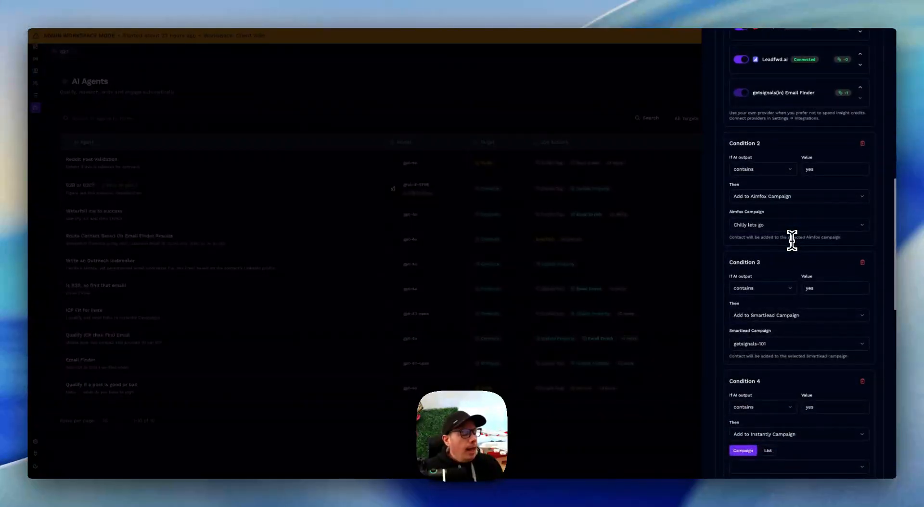
pyautogui.scroll(-2, 791, 241)
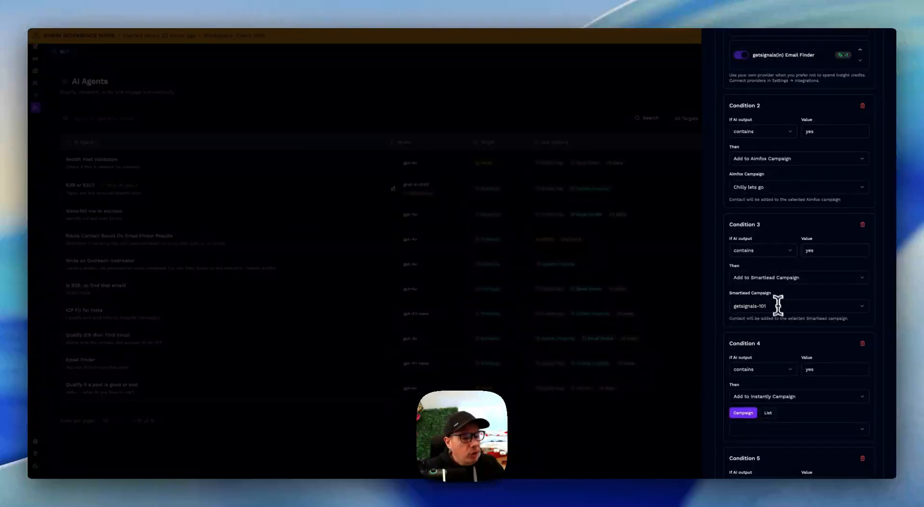
pyautogui.scroll(1, 768, 275)
pyautogui.scroll(6, 768, 275)
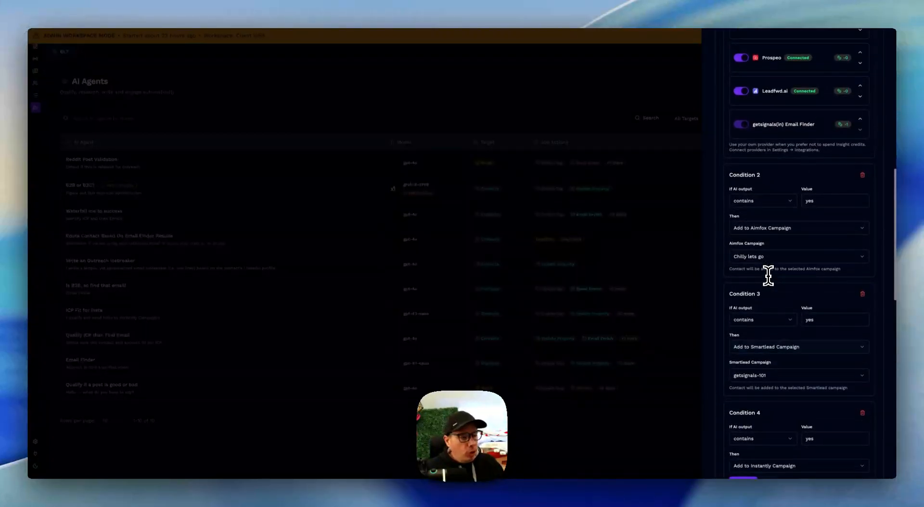
pyautogui.scroll(2, 768, 275)
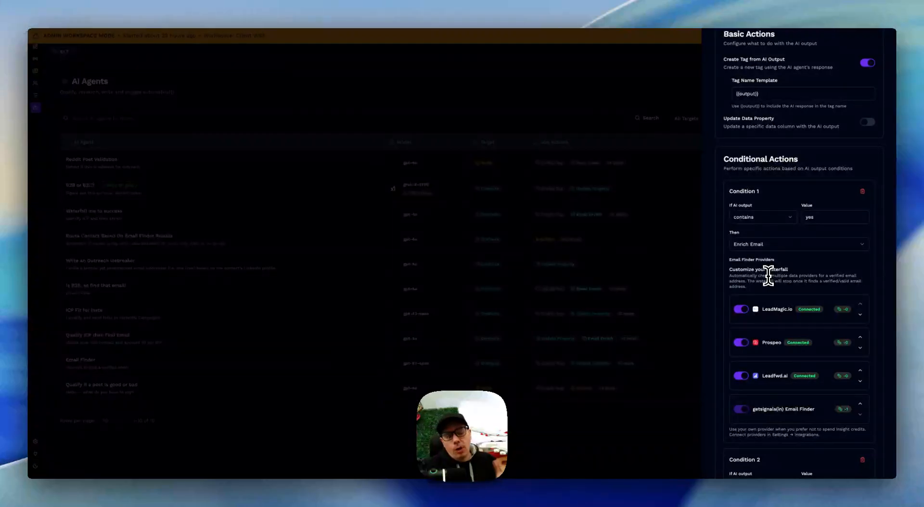
pyautogui.scroll(-1, 772, 269)
pyautogui.scroll(-20, 773, 265)
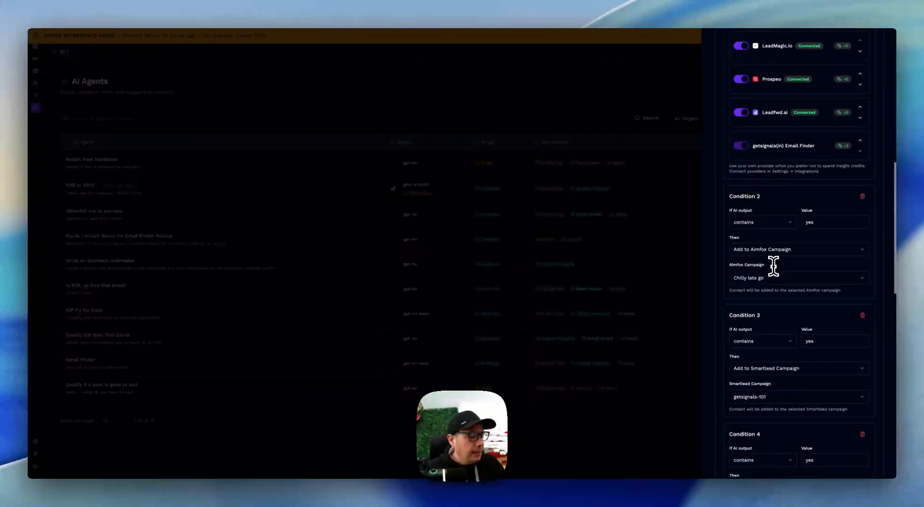